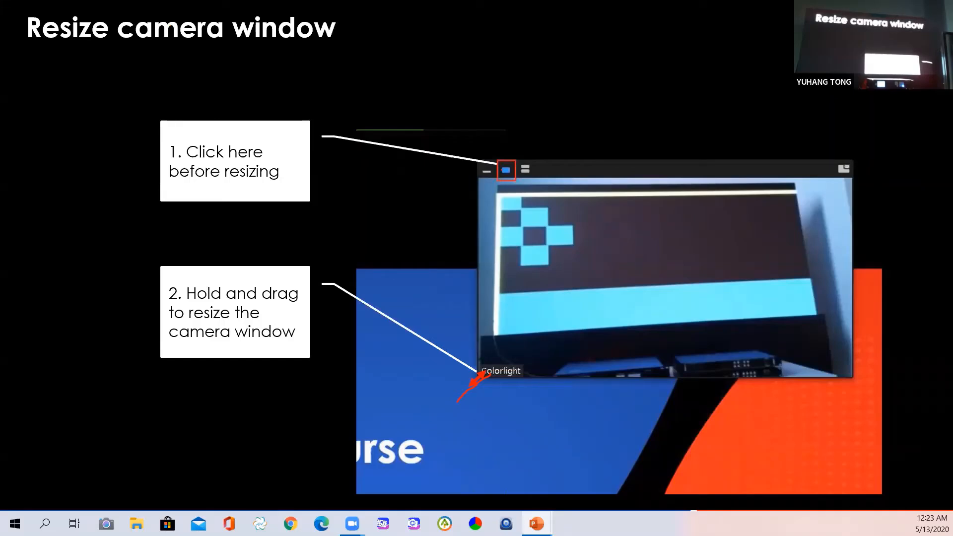
Step: Switch to iSet, maximise its window and look through the Video Source Settings, Design, Control and Device Information pages
left_click(506, 524)
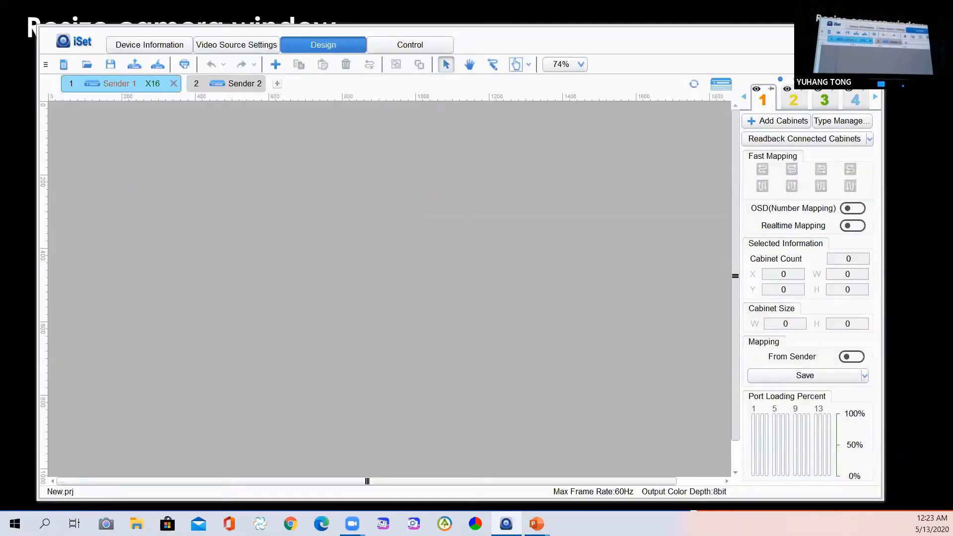
left_click(853, 37)
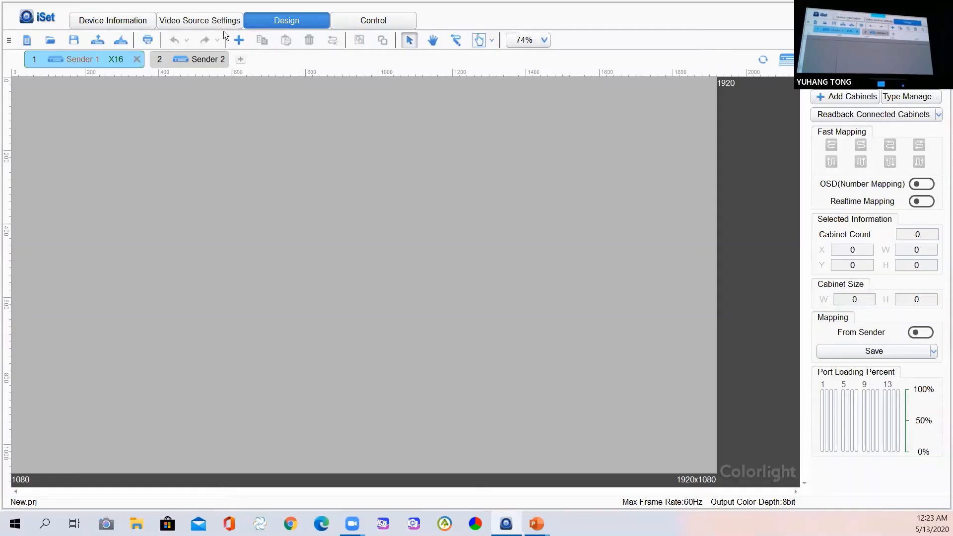
left_click(204, 21)
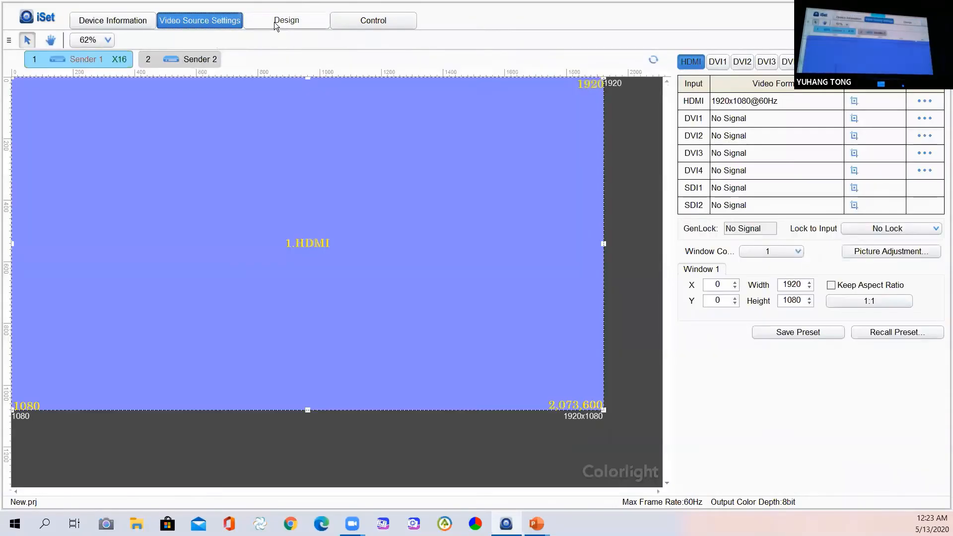
left_click(274, 22)
left_click(372, 22)
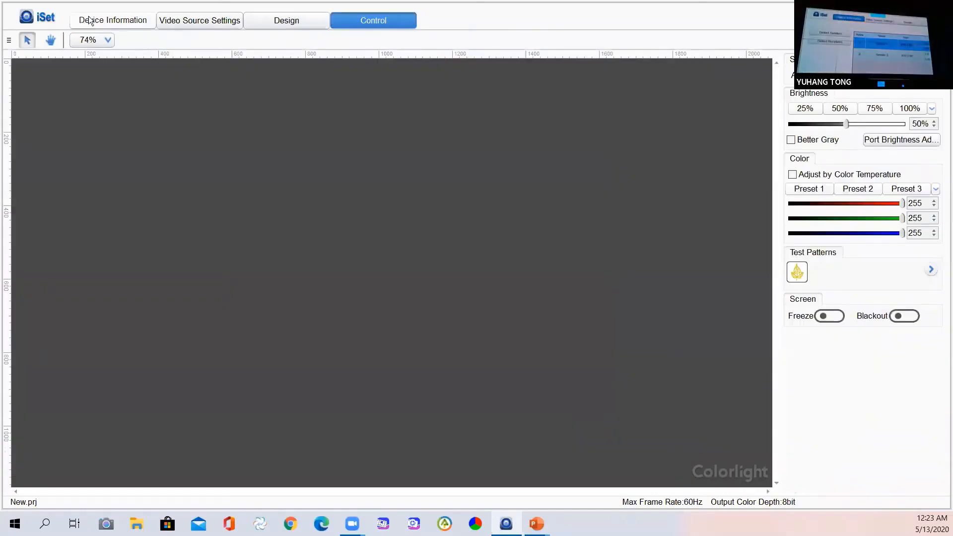
left_click(91, 21)
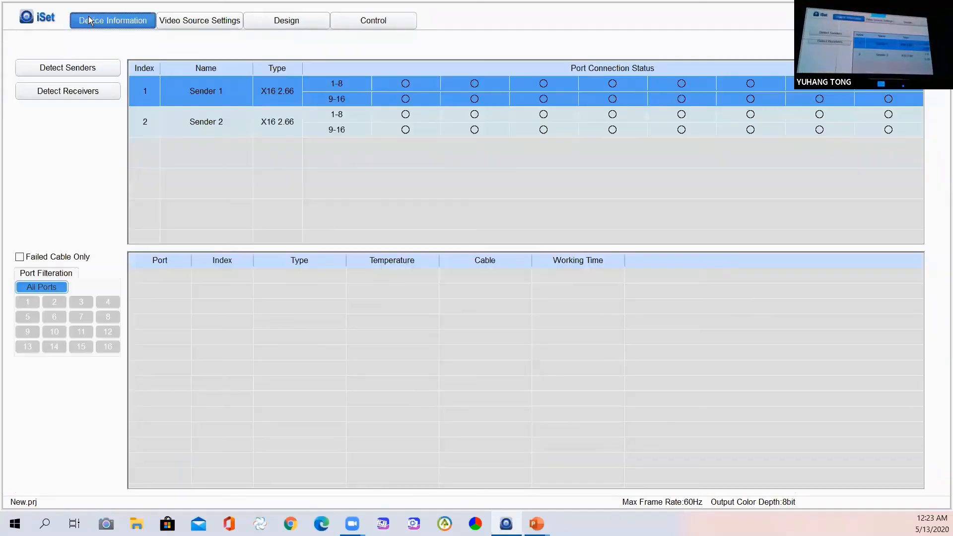
Step: Unlock the advanced functions by entering the authorization password in Advanced Authorization
left_click(41, 17)
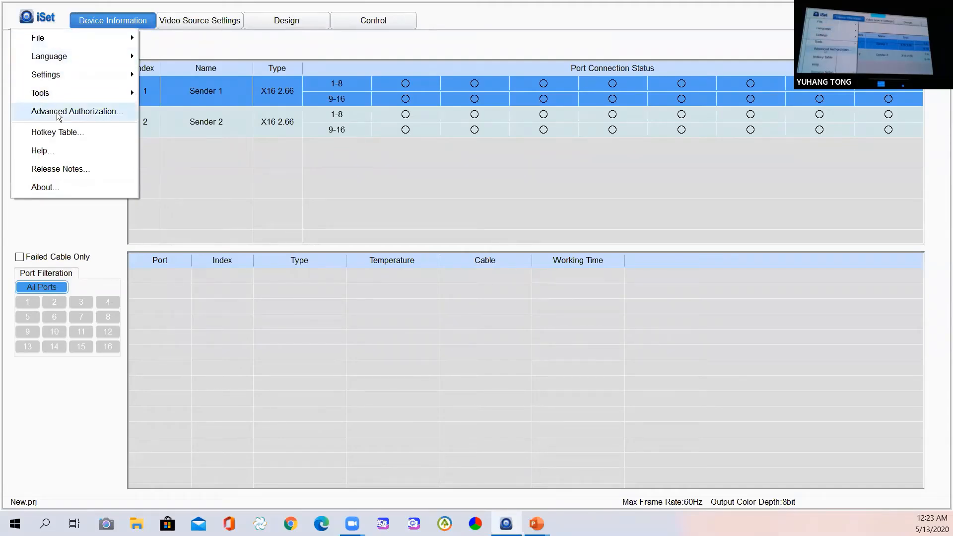
left_click(96, 114)
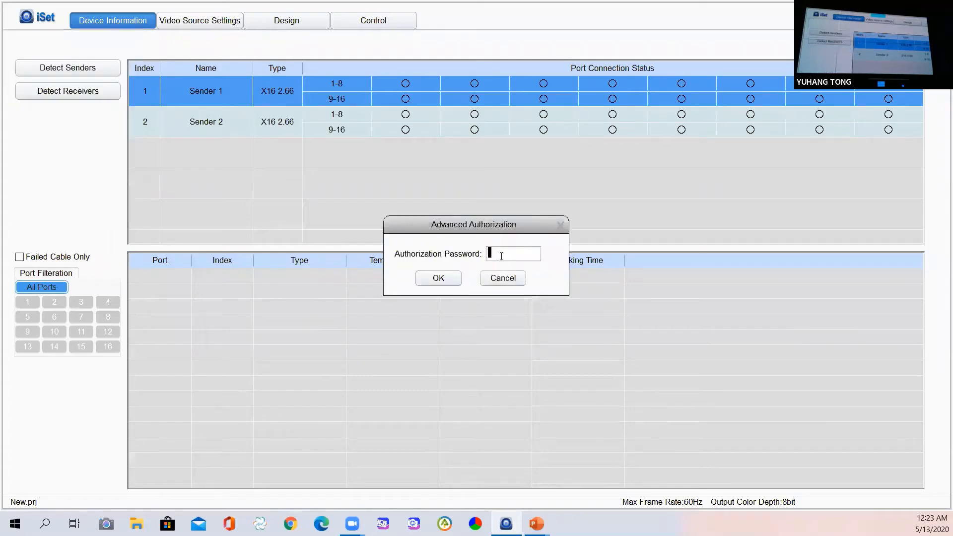
type("••••")
key("Return")
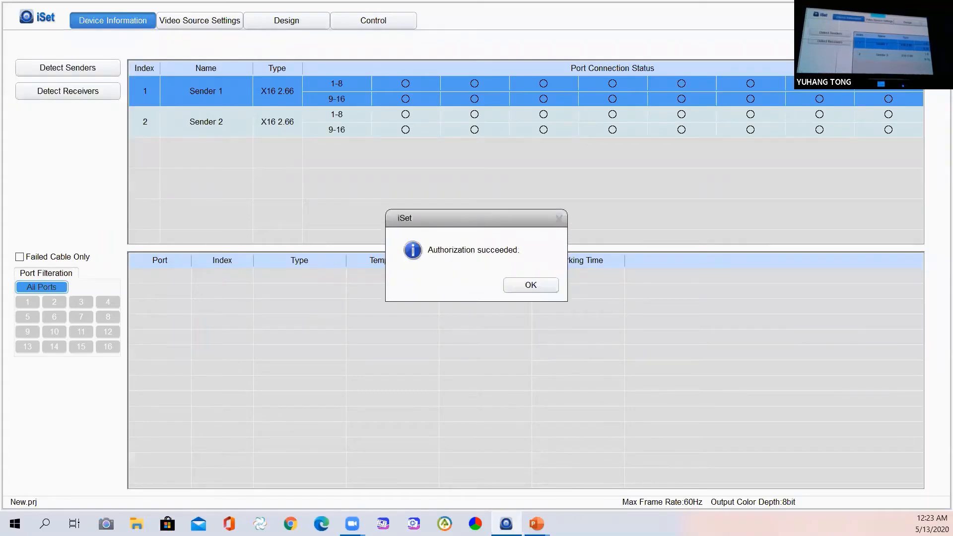
left_click(526, 287)
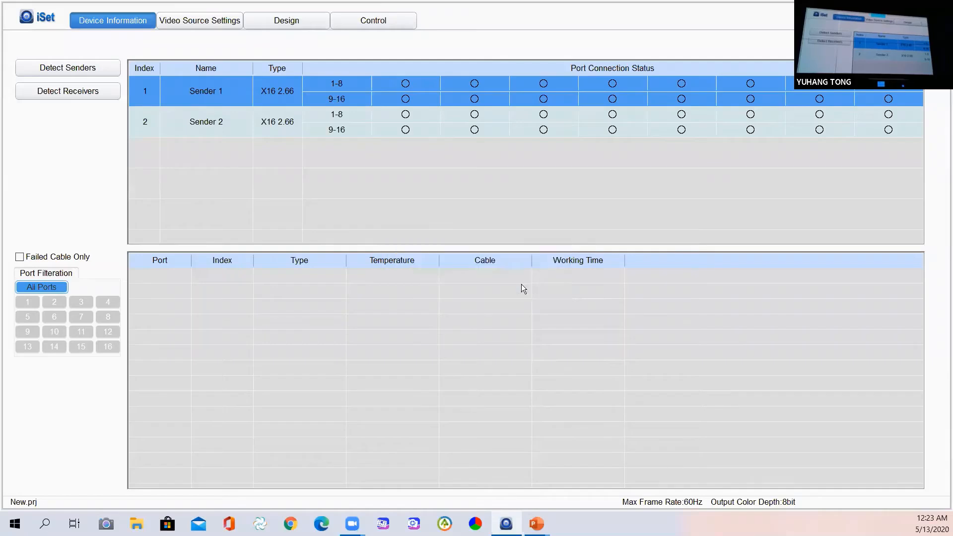
Step: Enable the Show Soft Edge, Show Color and Brightness, and Show Monitoring software features, leaving Show Advanced Soft Edge off
left_click(43, 22)
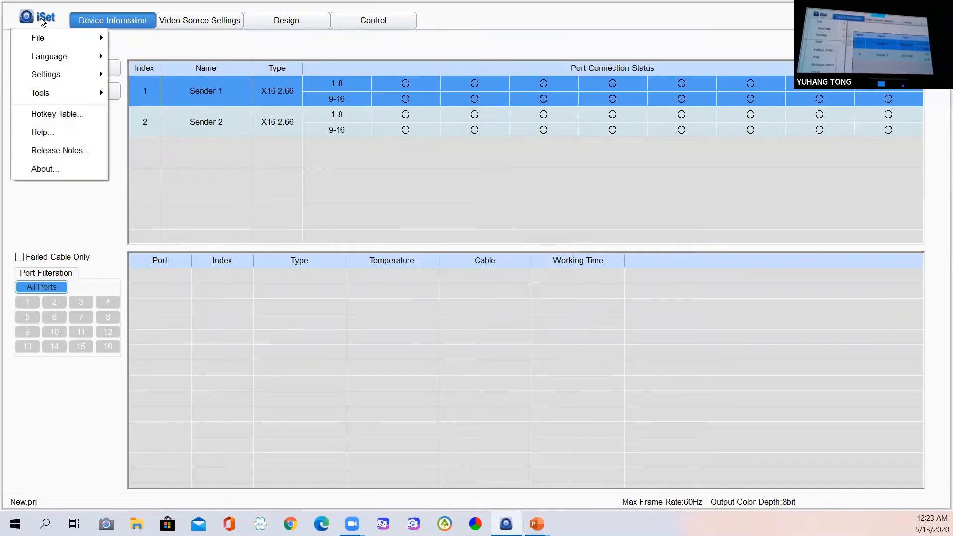
mouse_move(64, 75)
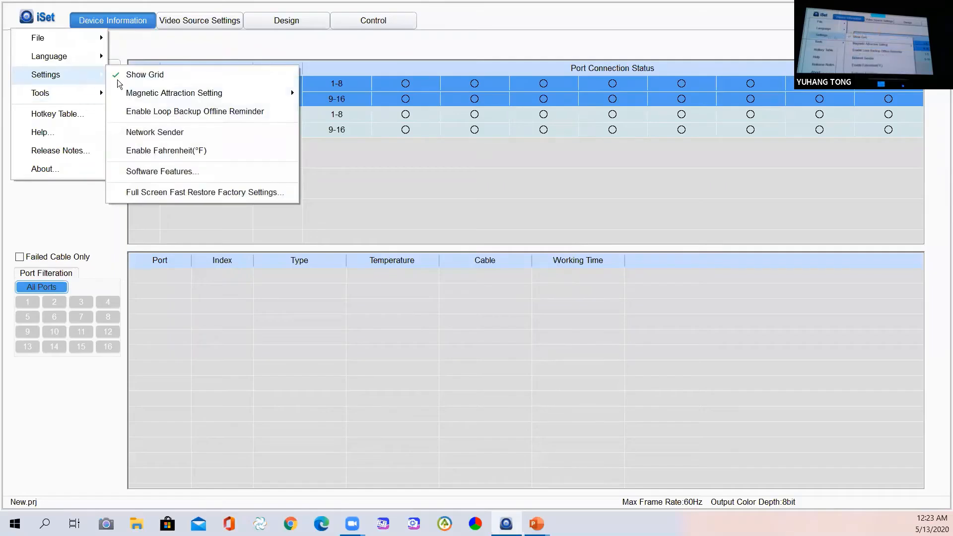
left_click(203, 171)
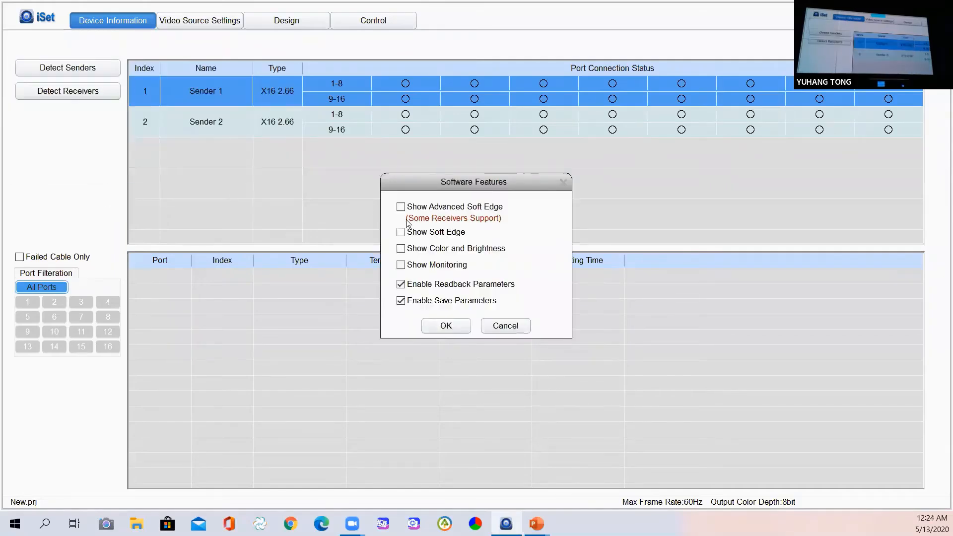
left_click(420, 233)
left_click(417, 248)
left_click(418, 265)
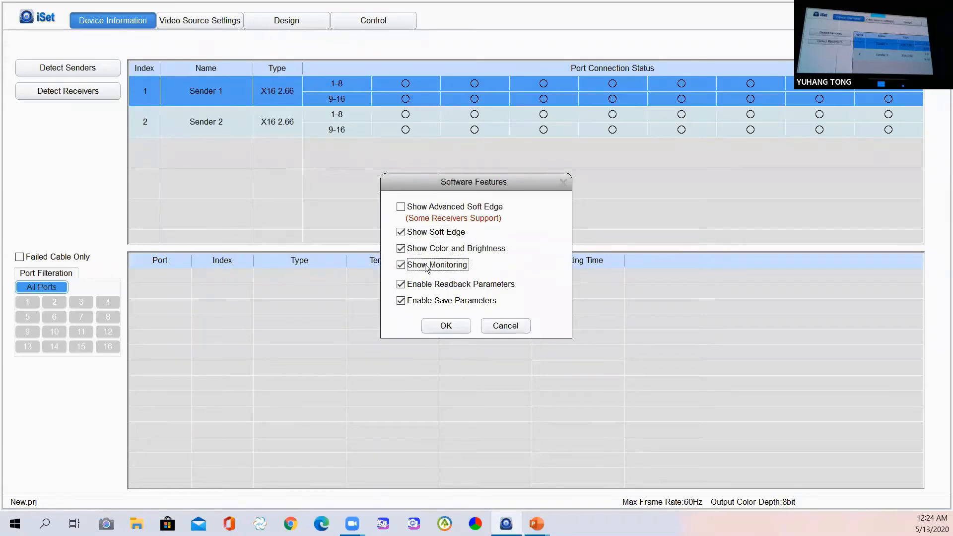
left_click(429, 214)
left_click(430, 214)
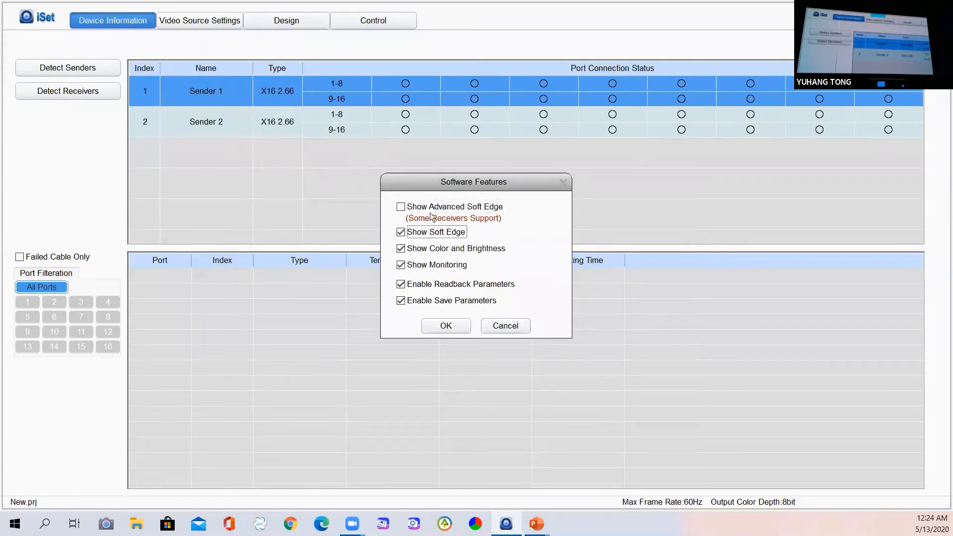
left_click(430, 213)
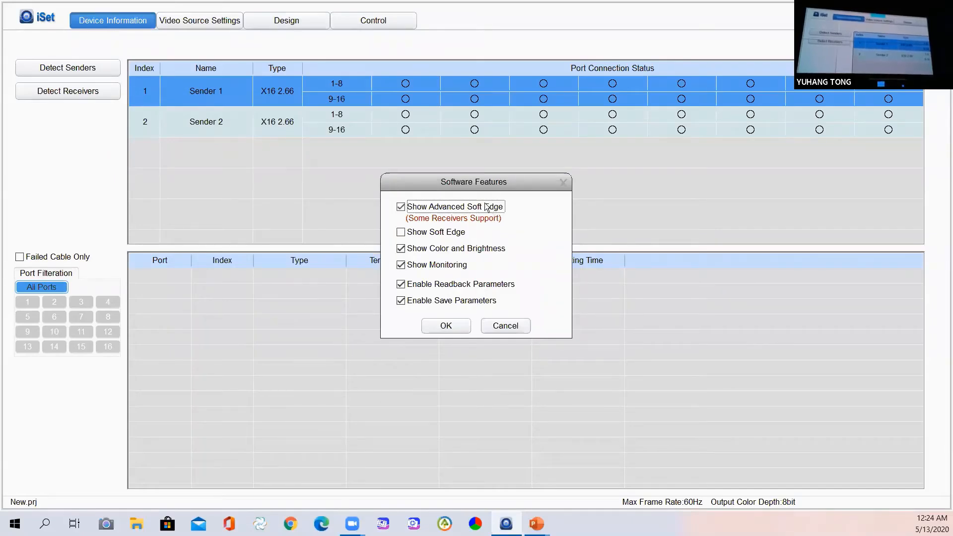
left_click(425, 230)
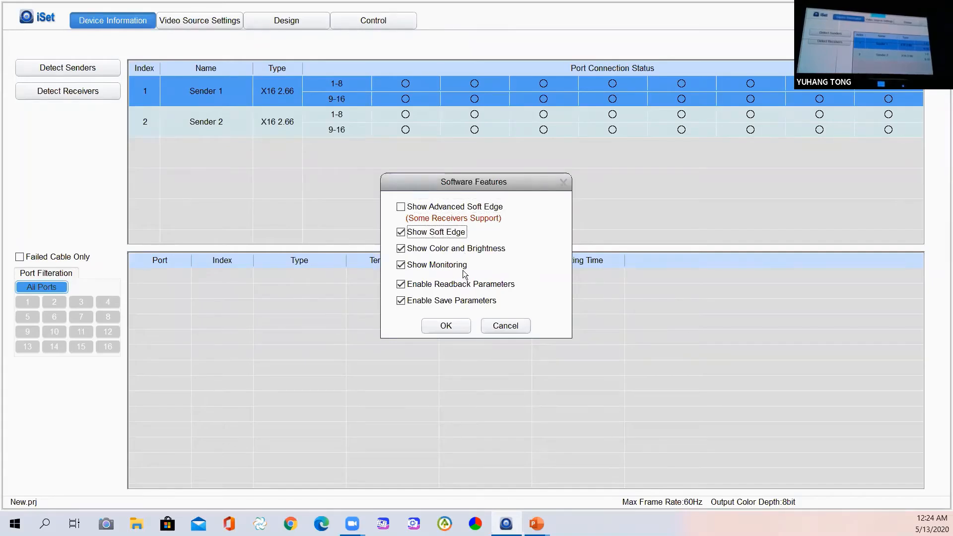
left_click(446, 326)
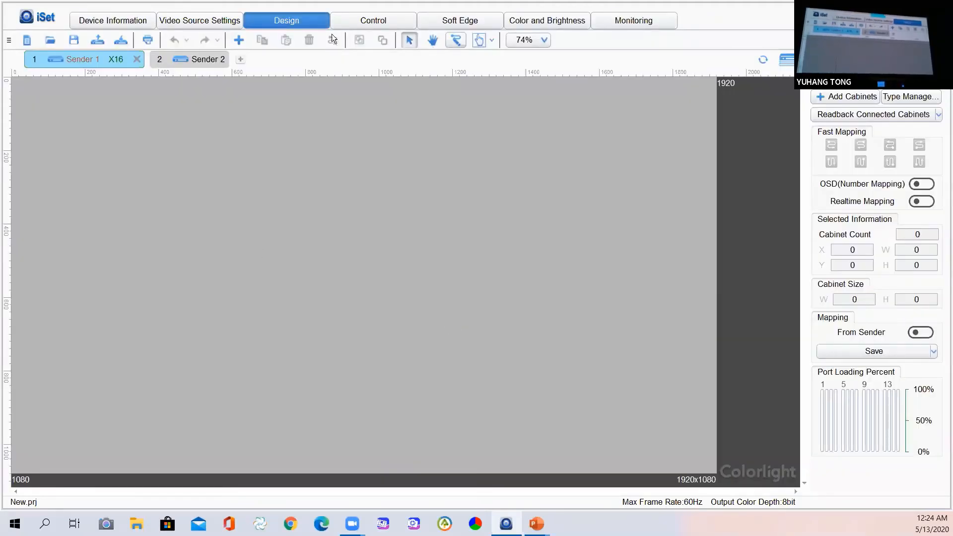
Step: Detect the connected senders and receivers from the device information
left_click(103, 25)
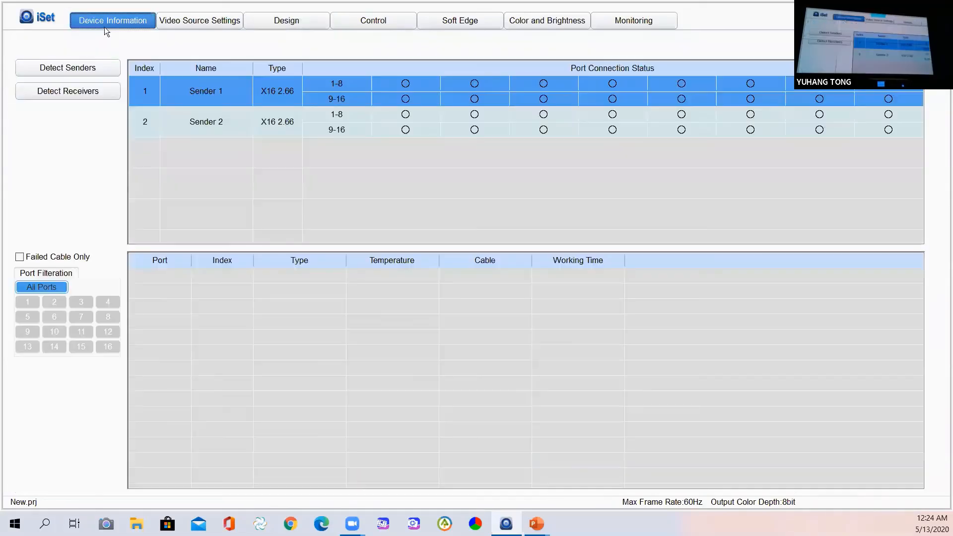
left_click(84, 67)
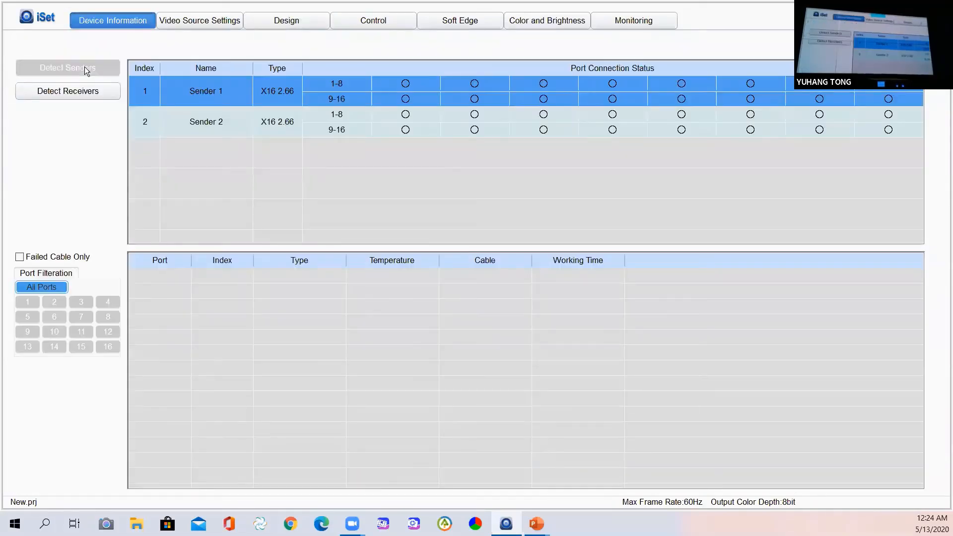
left_click(86, 95)
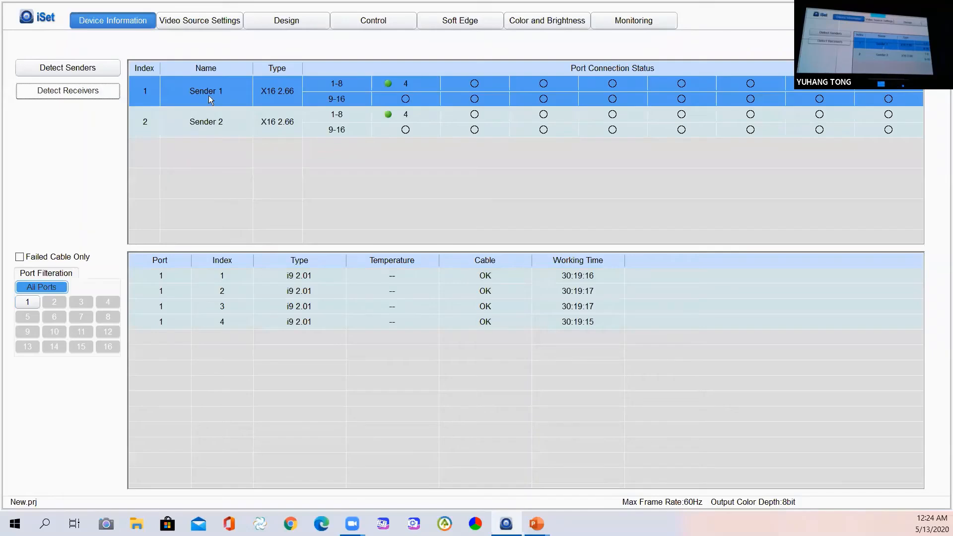
Step: Compare the port connection status and receiver list of Sender 1 and Sender 2
left_click(206, 114)
left_click(212, 94)
left_click(210, 114)
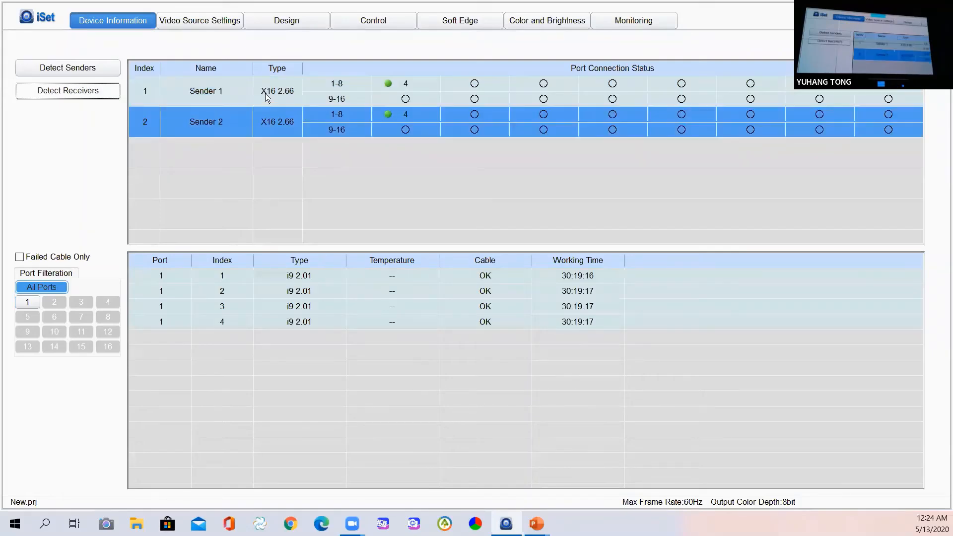
left_click(267, 92)
left_click(280, 115)
left_click(394, 88)
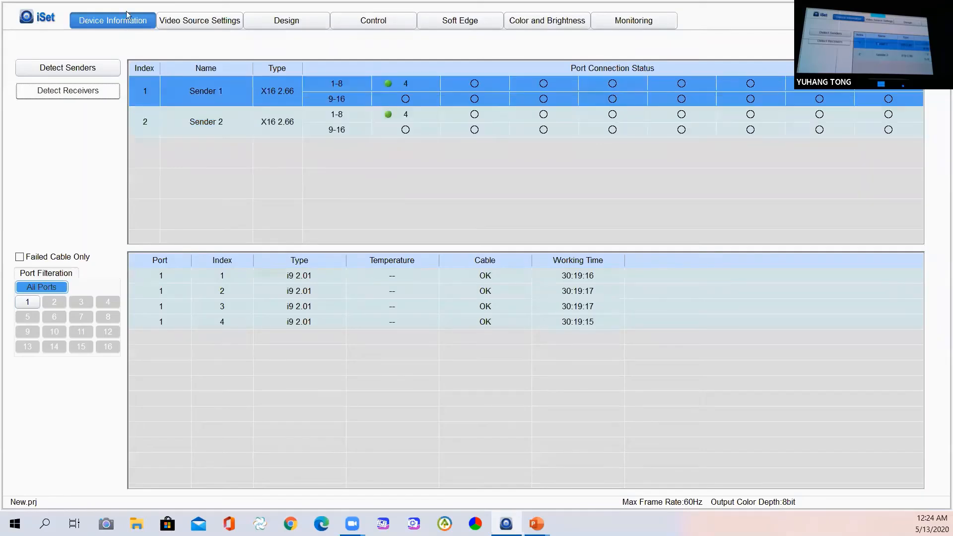
Step: Check the video source settings and input signals of Sender 1 and Sender 2
left_click(212, 23)
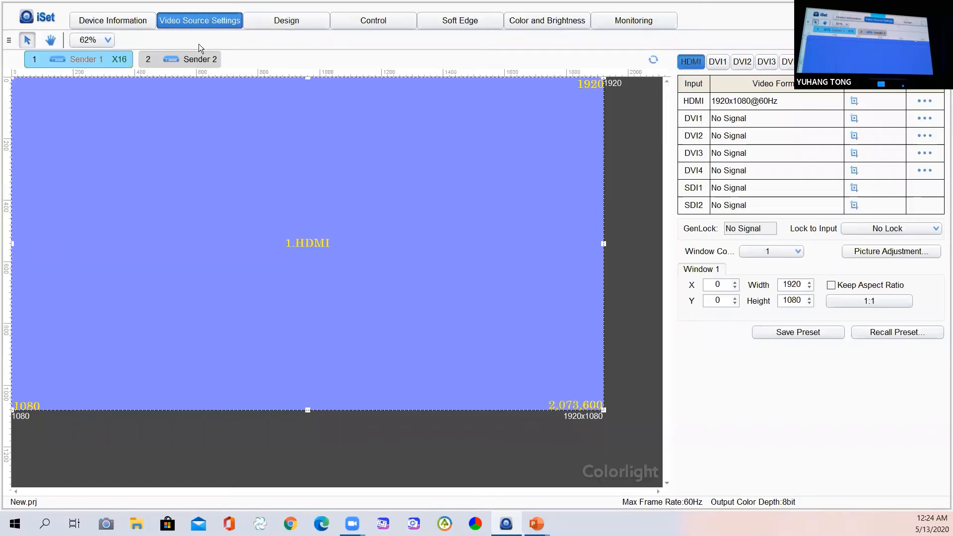
left_click(169, 62)
left_click(77, 61)
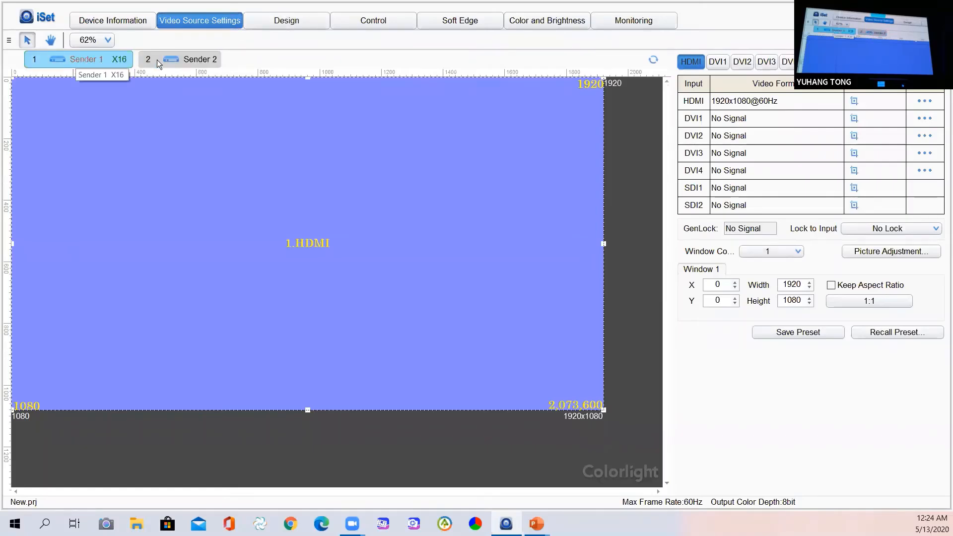
left_click(178, 60)
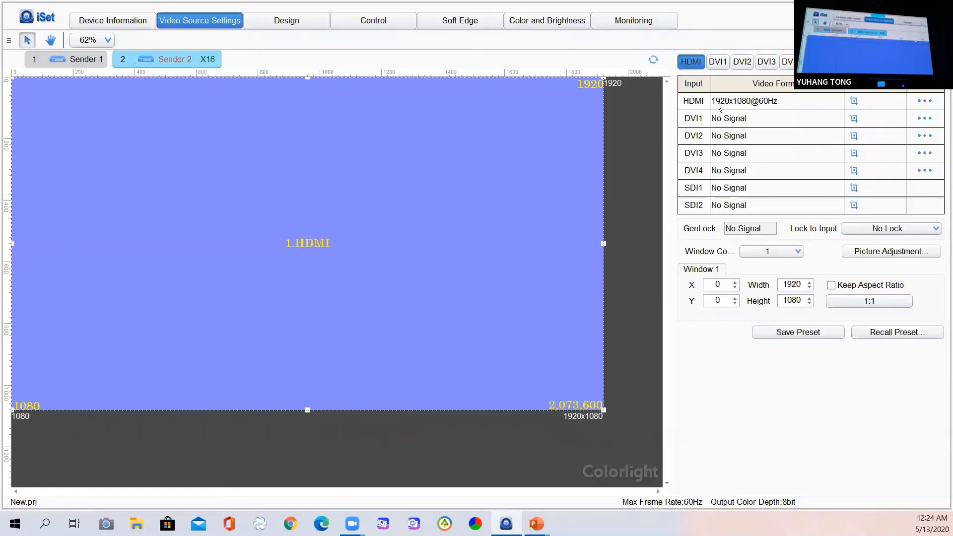
Step: Read back the connected cabinets into the screen designs of Sender 1 and Sender 2
left_click(299, 23)
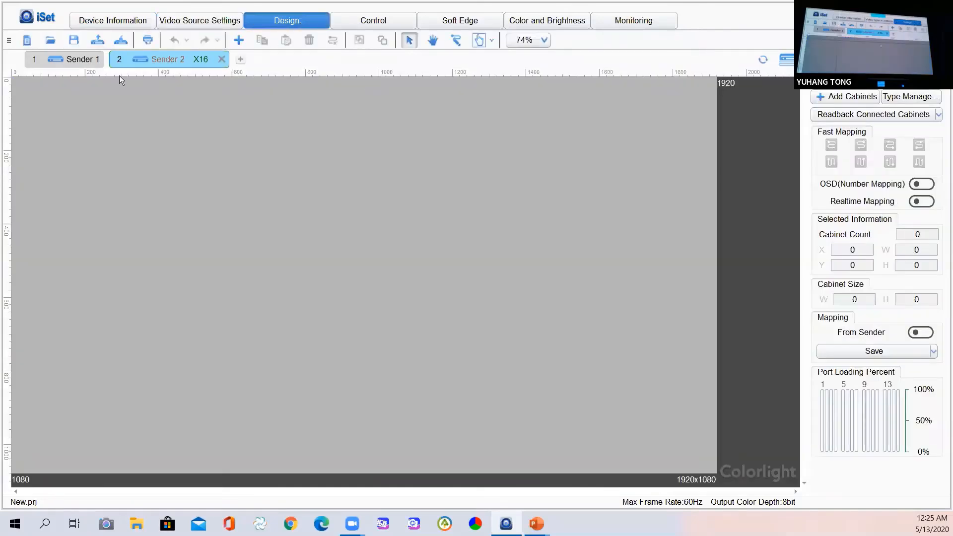
left_click(52, 60)
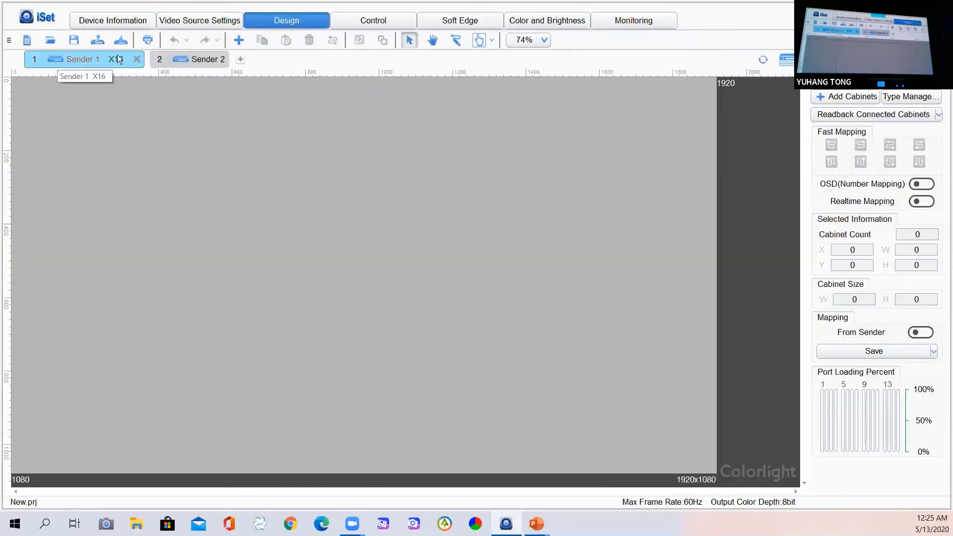
left_click(837, 117)
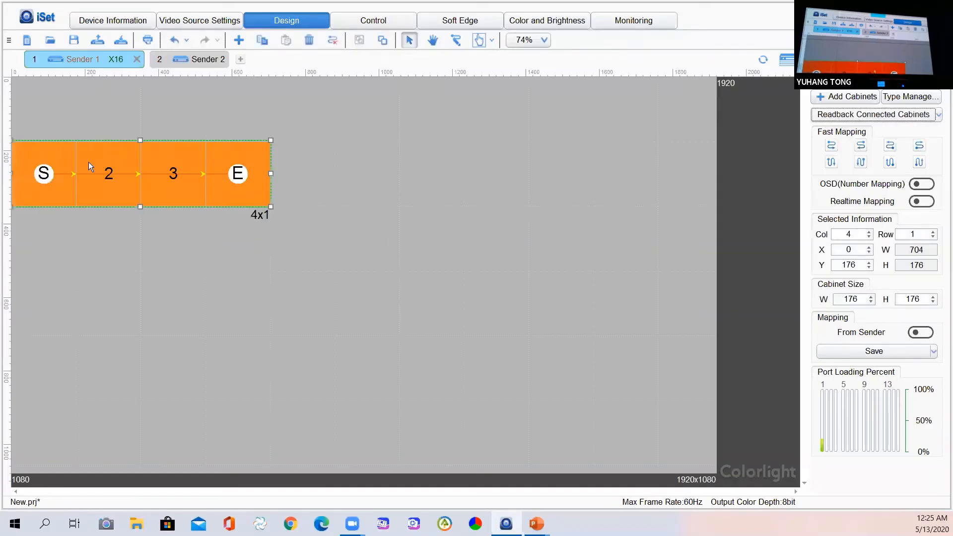
left_click(193, 59)
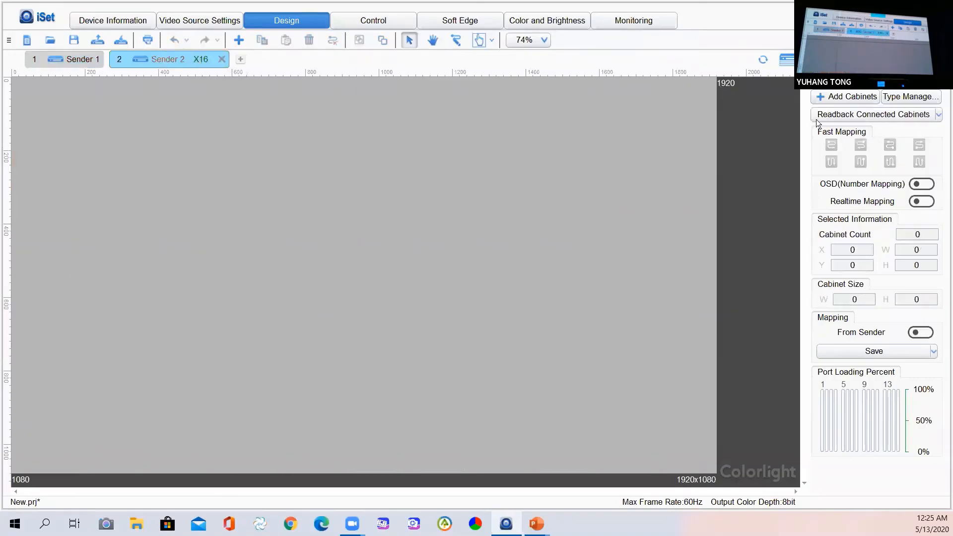
left_click(847, 113)
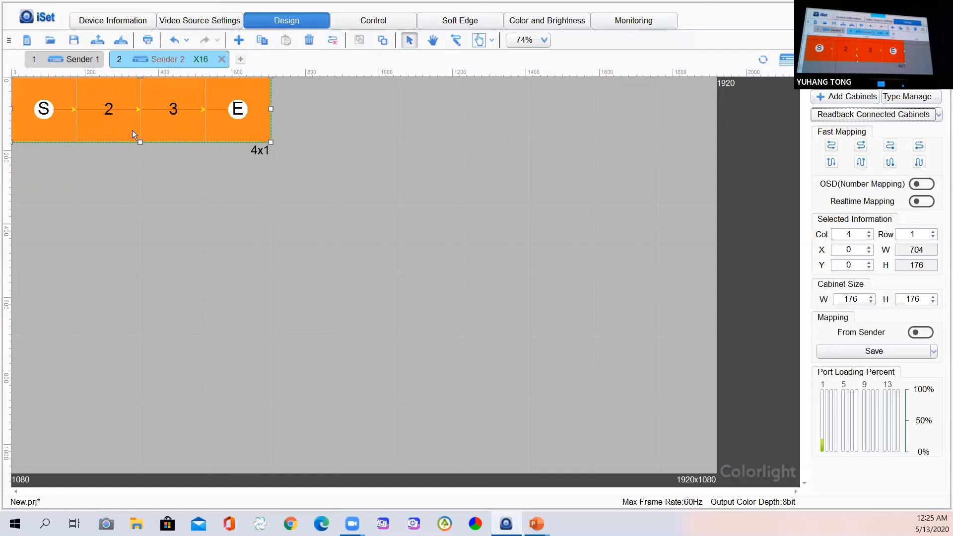
Step: Show the combined layout of both senders in the design and check the same arrangement on the Control page
left_click(787, 60)
left_click_drag(232, 108, 165, 110)
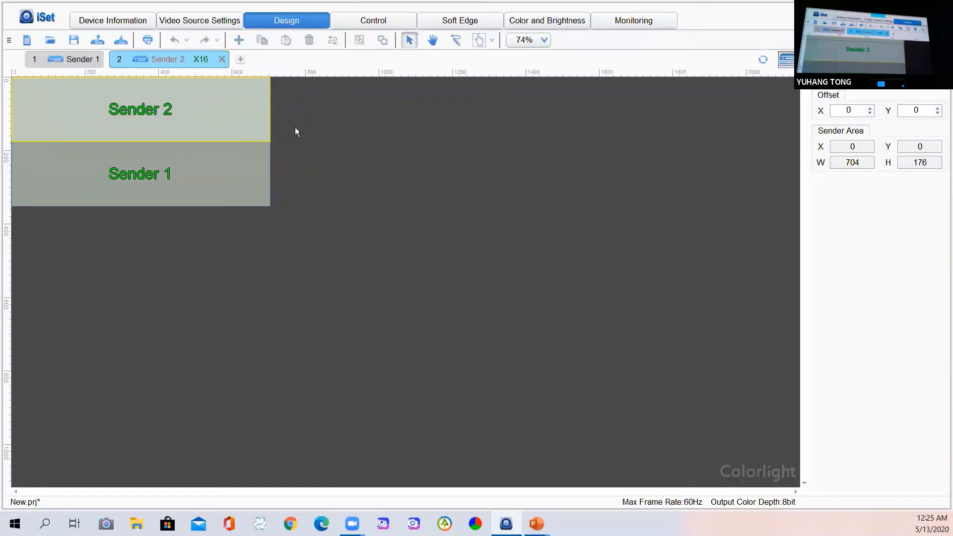
left_click(350, 162)
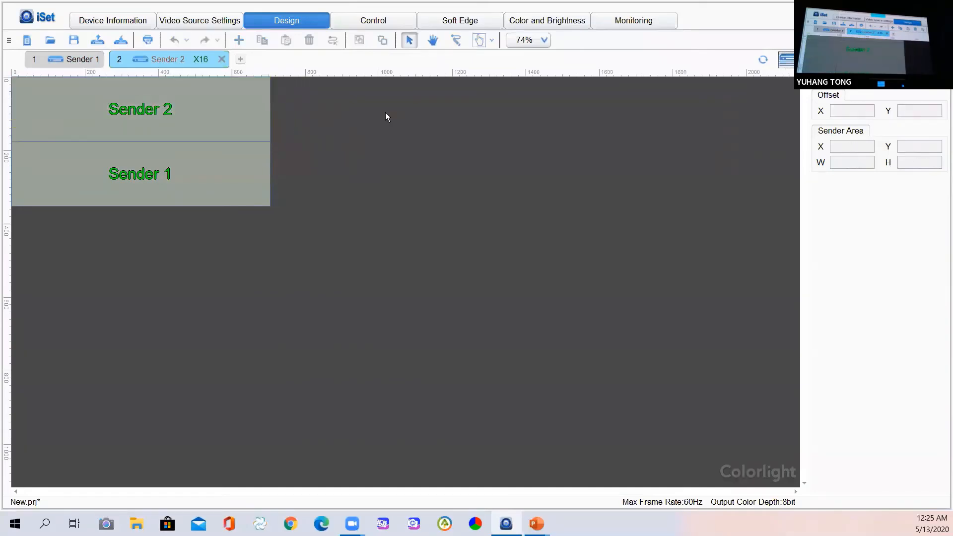
left_click(386, 20)
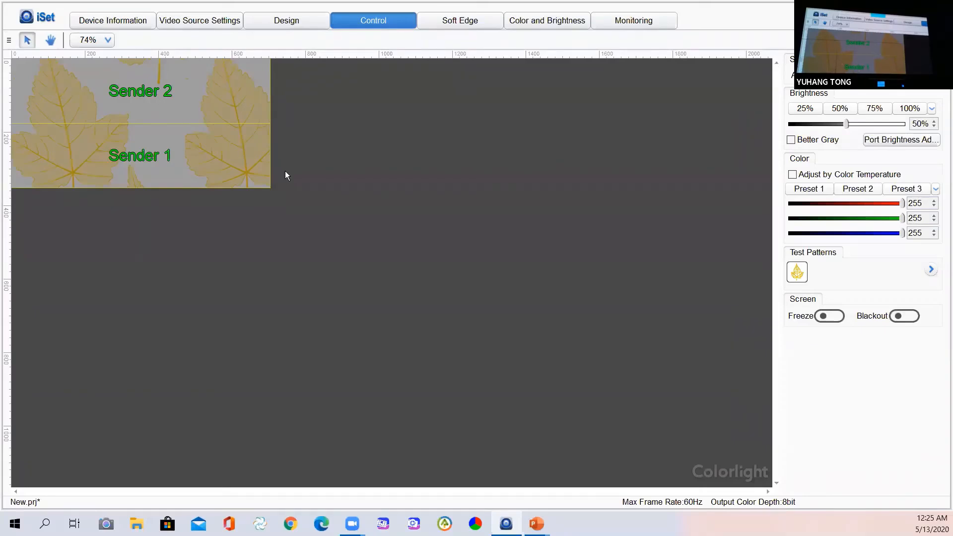
Step: Arrange the two sender areas side by side in the design layout, with Sender 2 right of Sender 1 at offset X 1408, Y 0
left_click(296, 19)
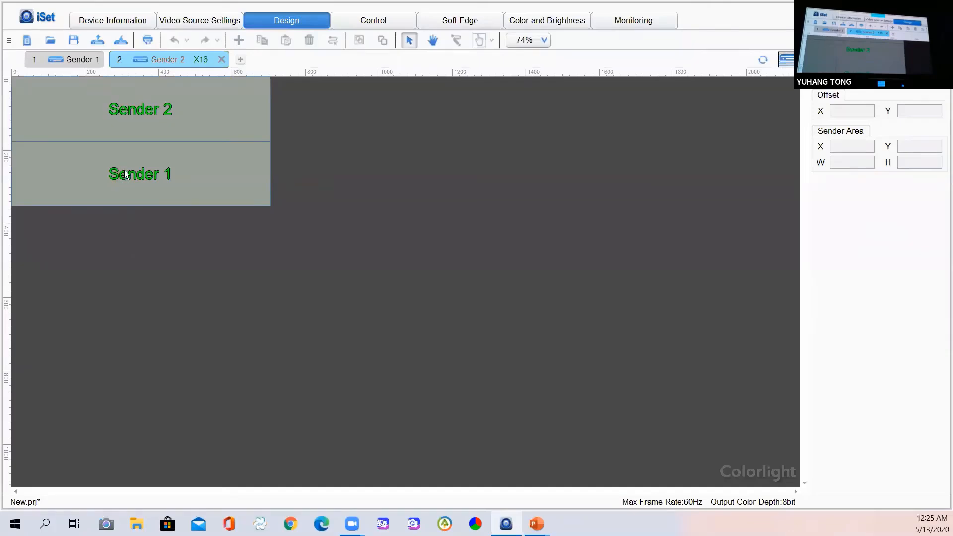
left_click_drag(124, 170, 384, 105)
left_click_drag(166, 117, 685, 108)
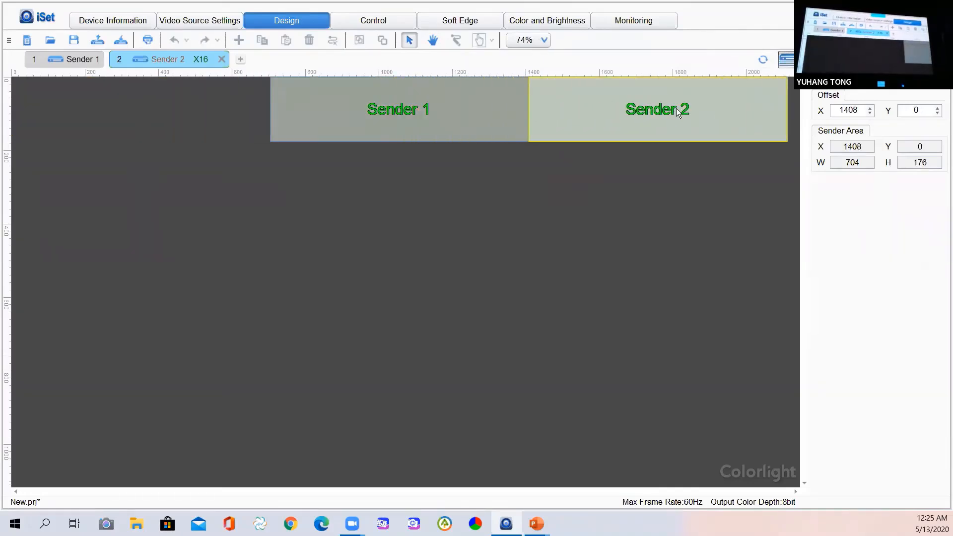
Step: Stack the two sender areas in the design layout, with Sender 2 at X 0, Y 0 and Sender 1 below it at X 0, Y 176
left_click(382, 21)
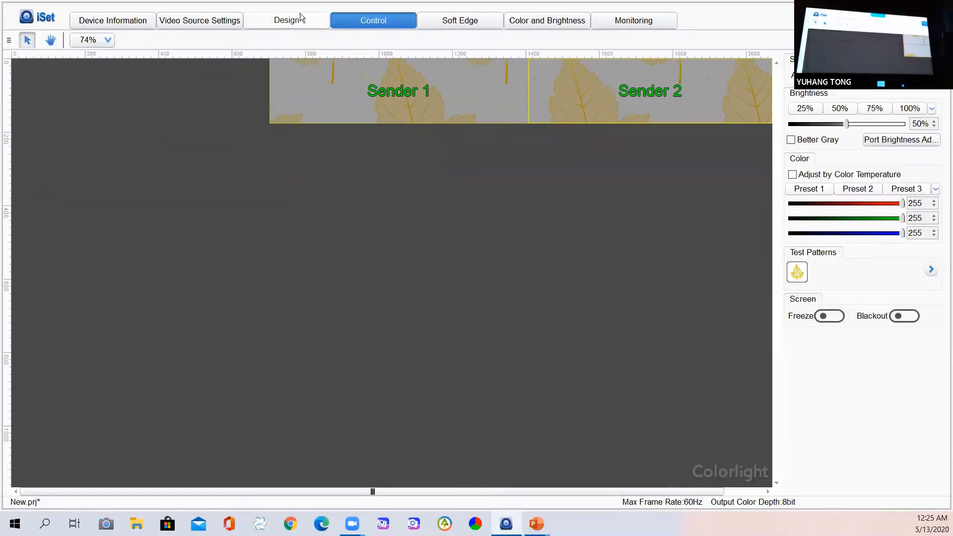
left_click(286, 23)
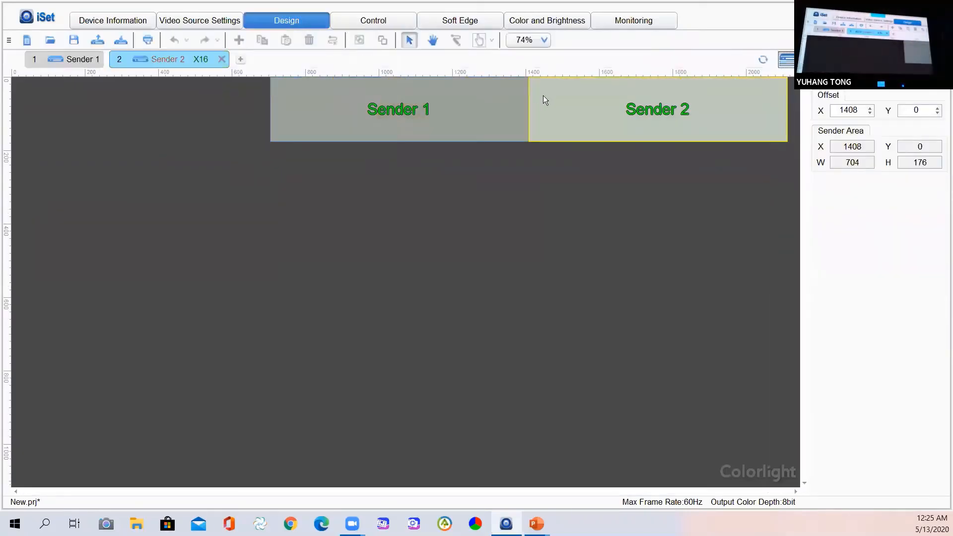
left_click_drag(542, 99, 11, 103)
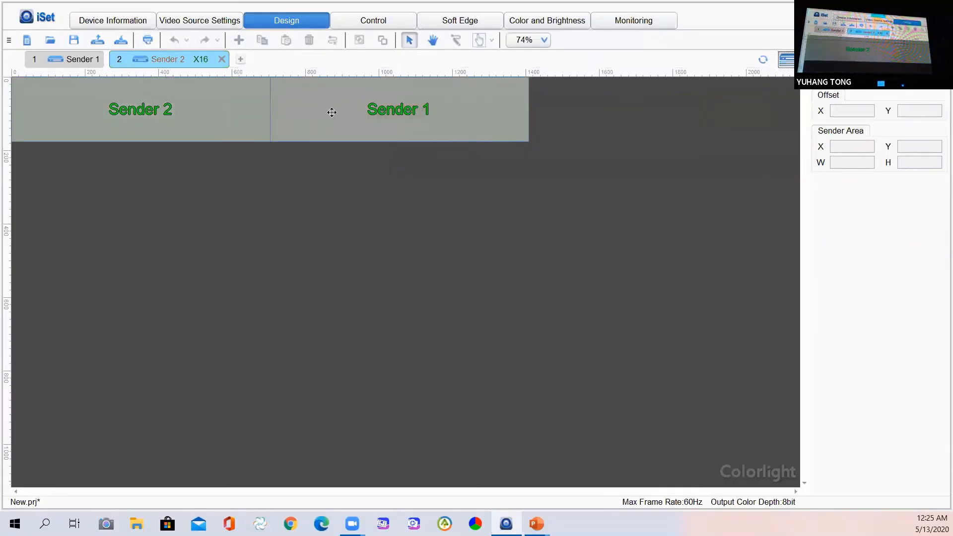
left_click_drag(330, 111, 31, 177)
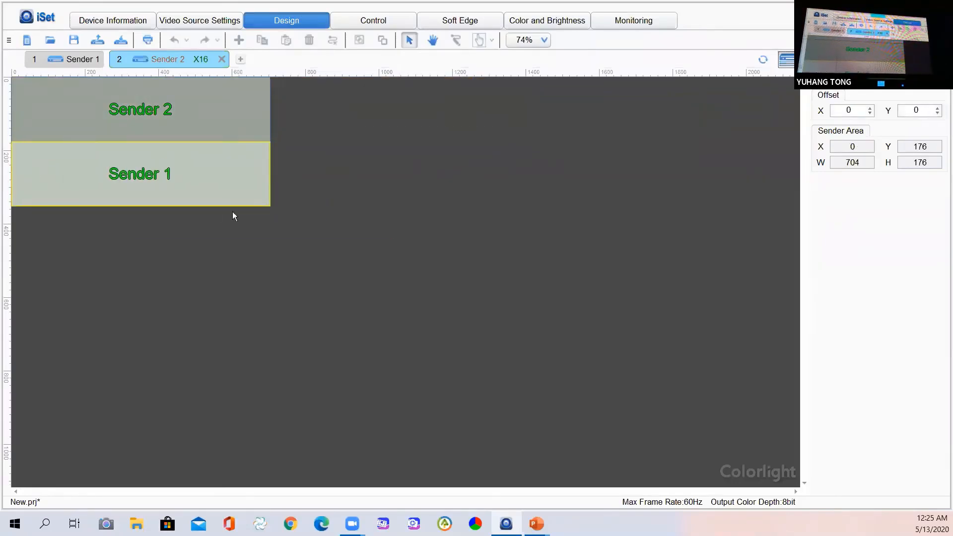
left_click(334, 229)
Step: On the Soft Edge page, switch between the two senders' cabinet areas and select the sender occupying the lower row
left_click(474, 24)
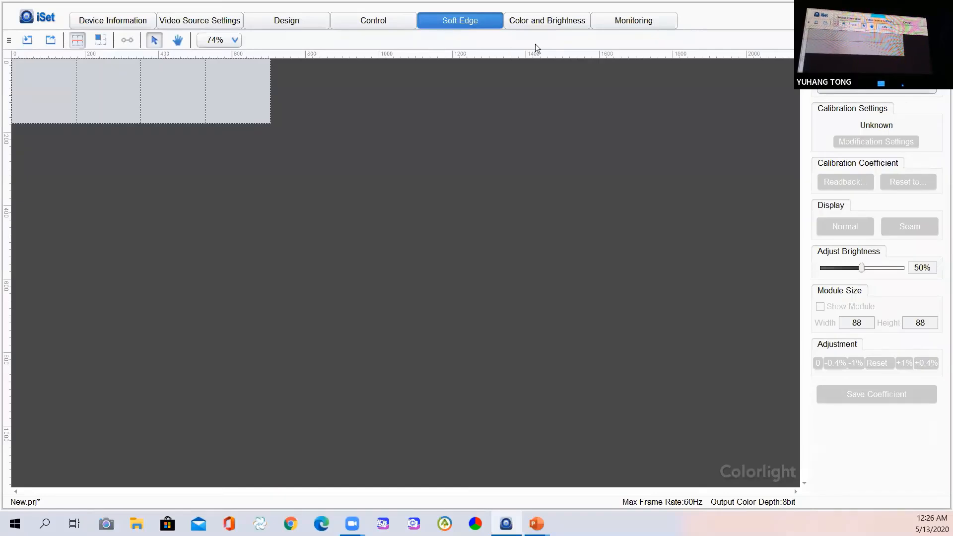
left_click(876, 85)
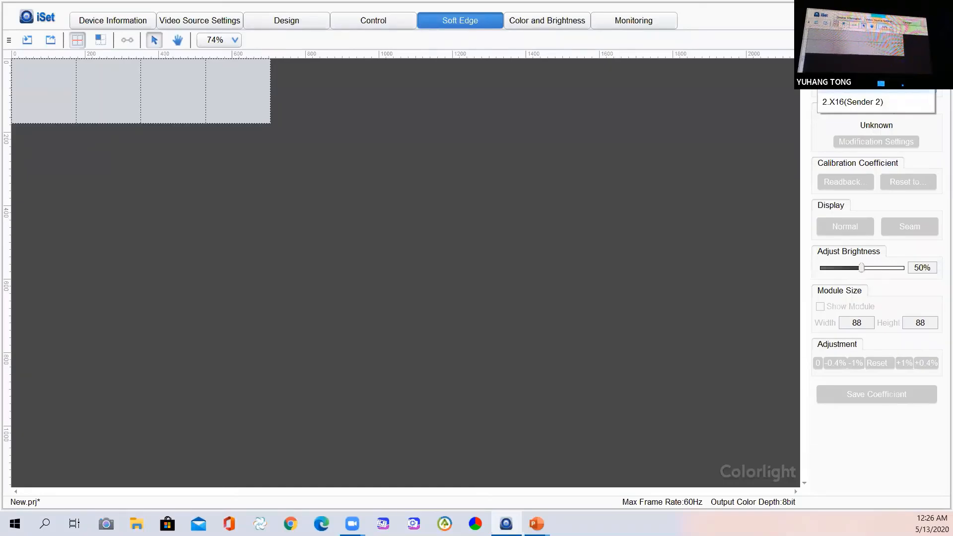
left_click(872, 102)
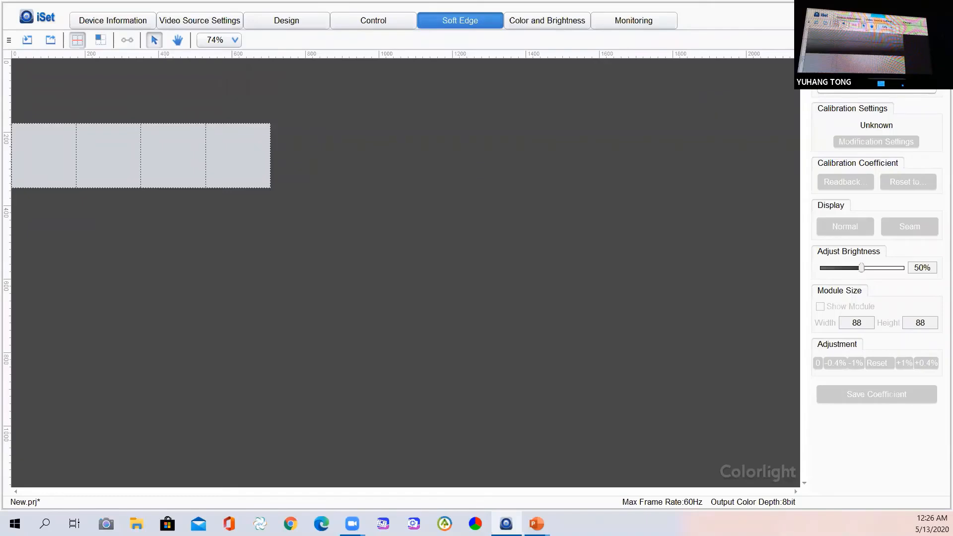
left_click(877, 89)
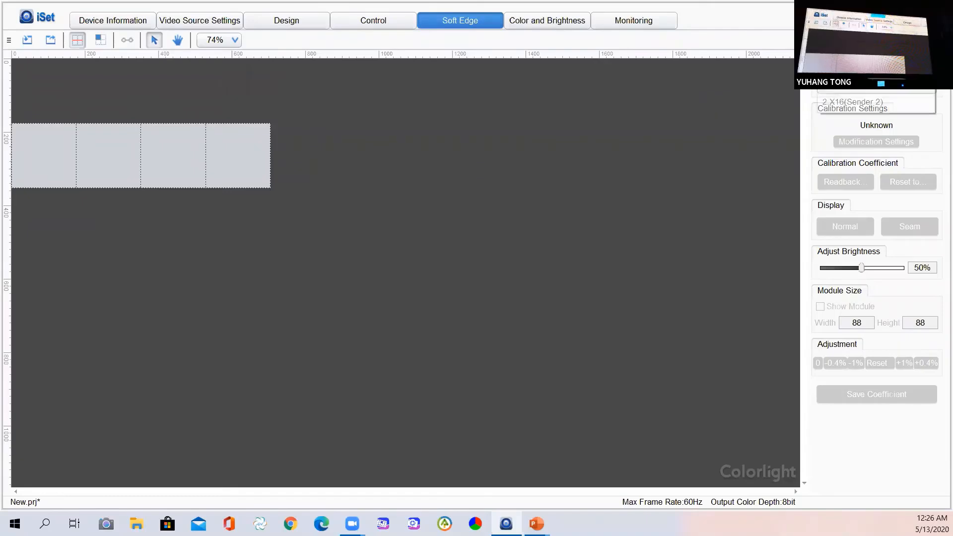
left_click(865, 97)
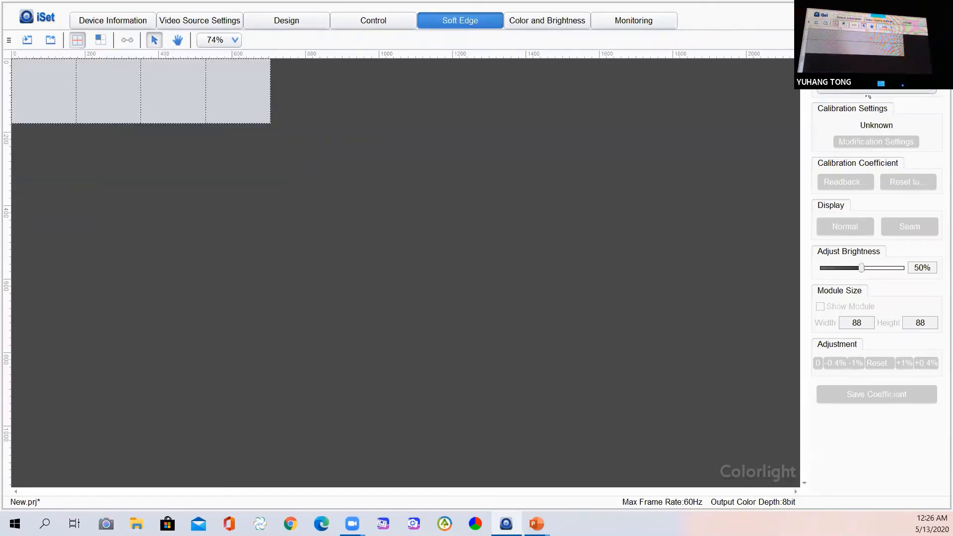
left_click(867, 92)
left_click(867, 99)
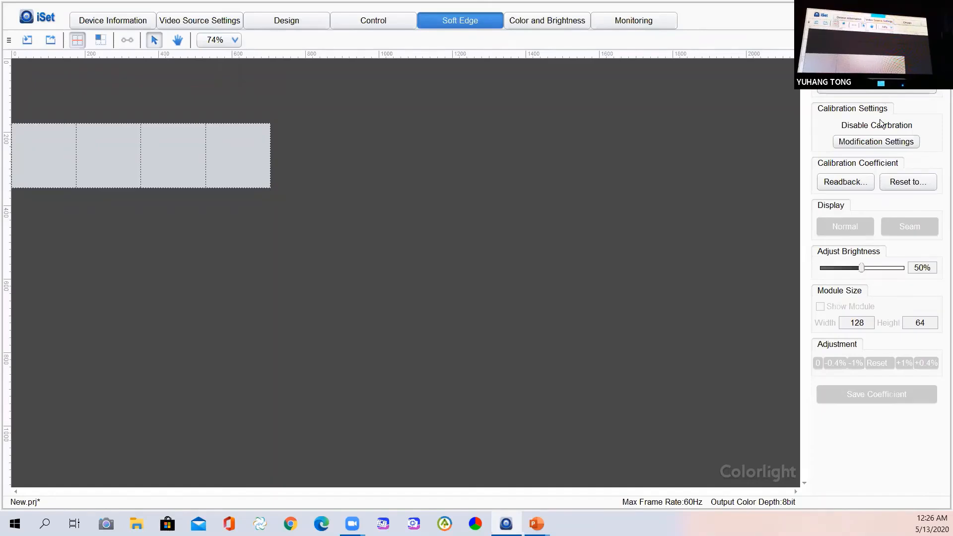
Step: Set the sender's calibration to Enable Brightness (from Receiver)
left_click(876, 141)
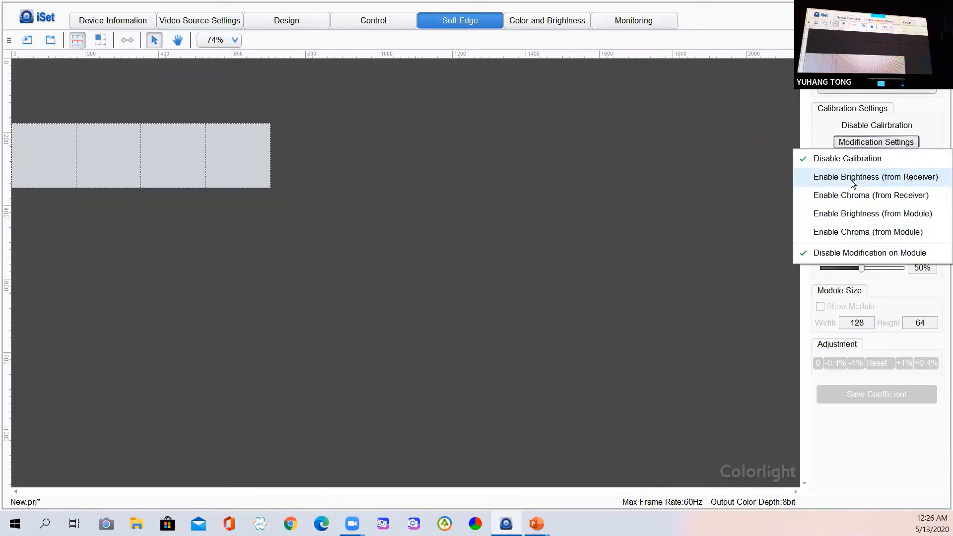
left_click(851, 178)
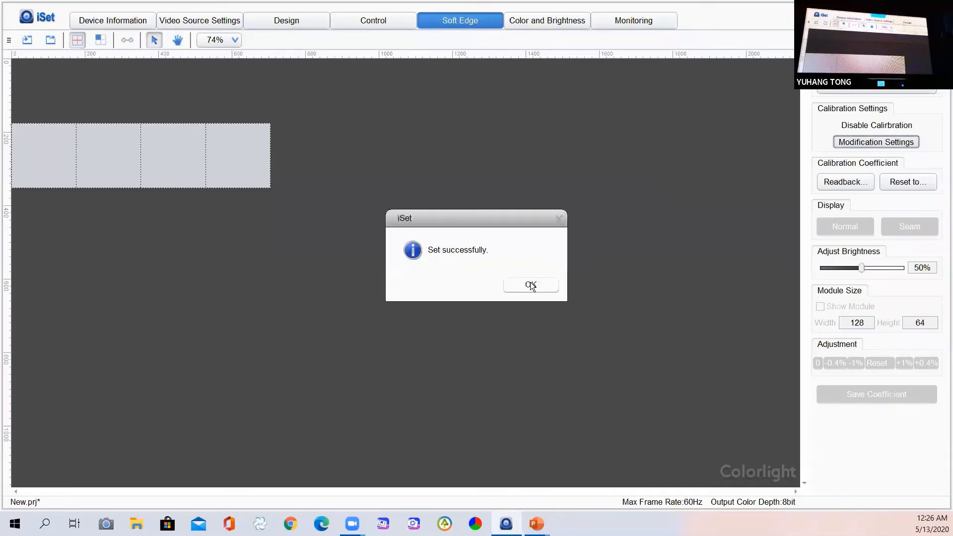
left_click(530, 285)
left_click(846, 144)
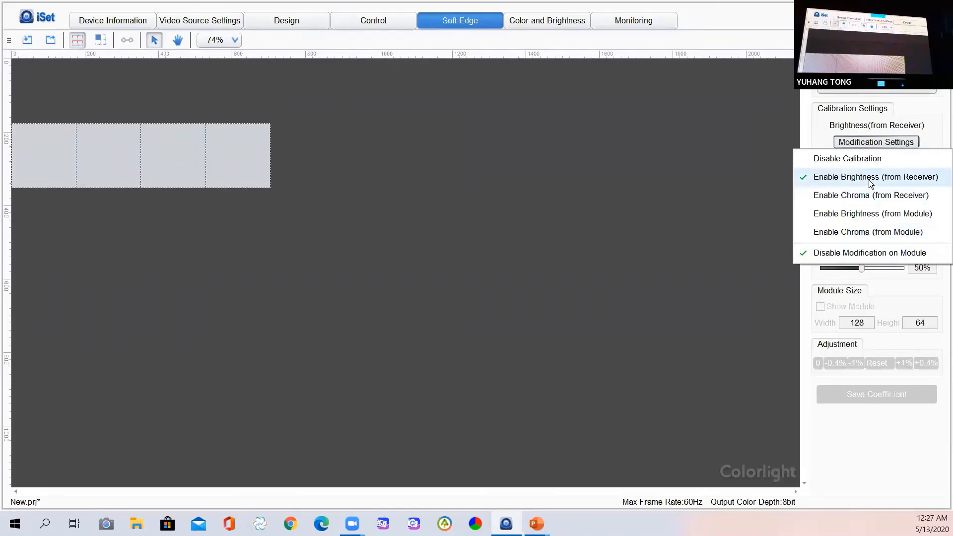
left_click(896, 179)
key("Return")
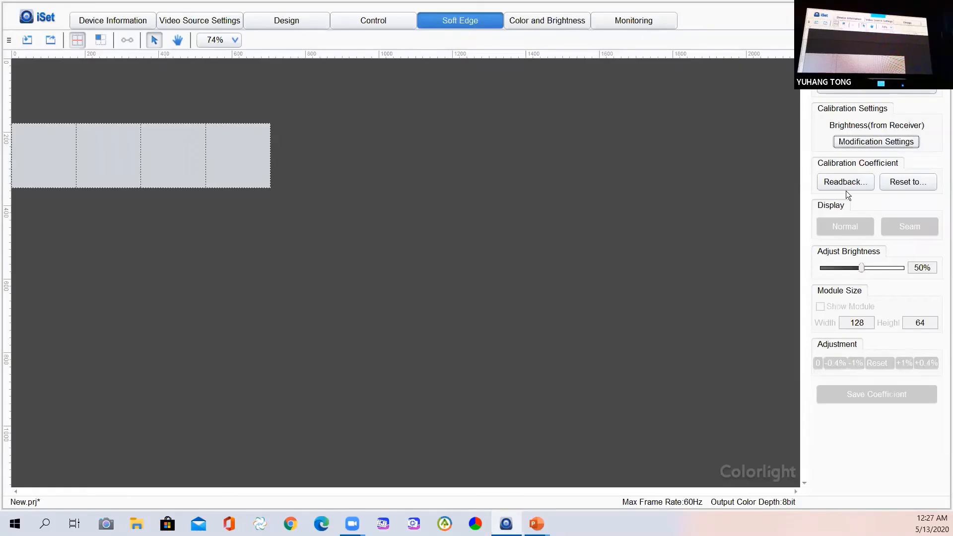
Step: Read back the calibration coefficients from the receiver and view the options for resetting them
left_click(858, 184)
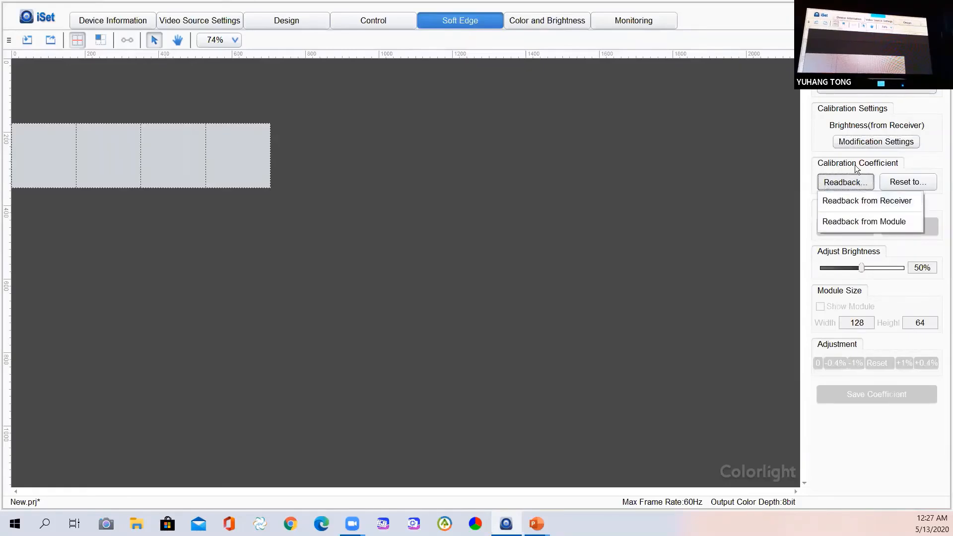
left_click(851, 200)
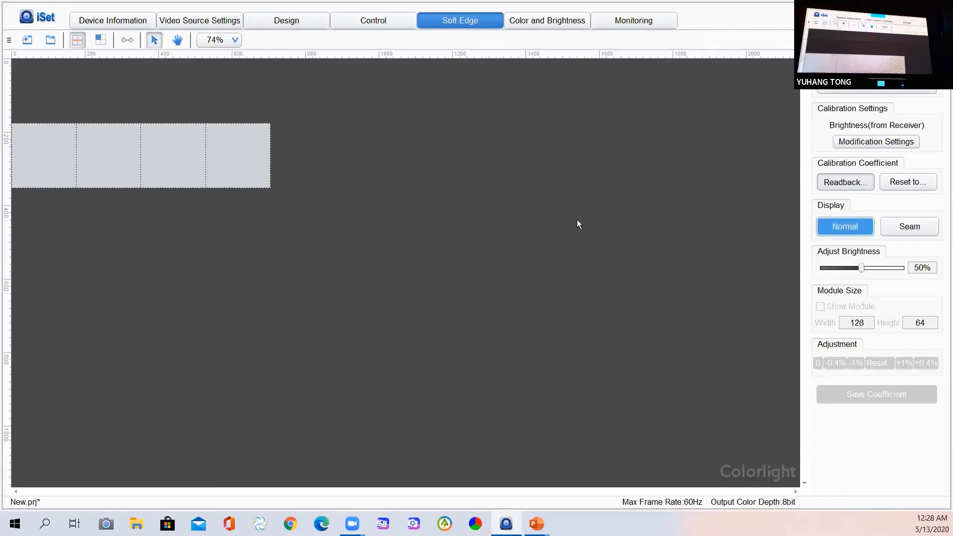
left_click(907, 183)
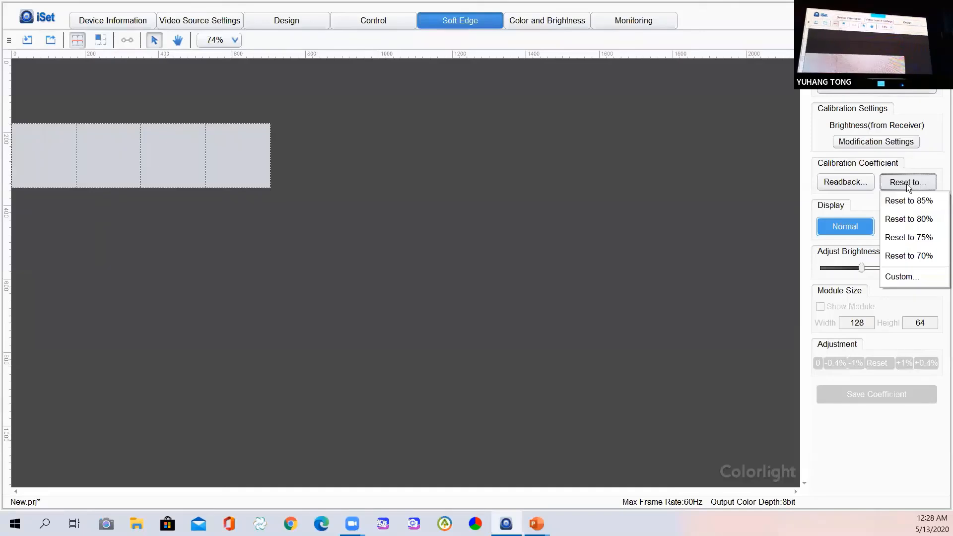
left_click(849, 182)
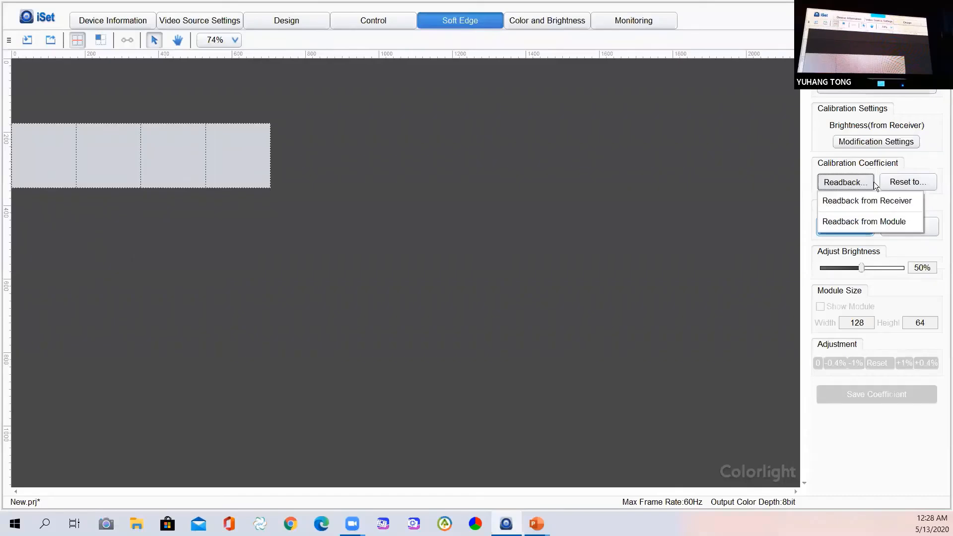
left_click(904, 226)
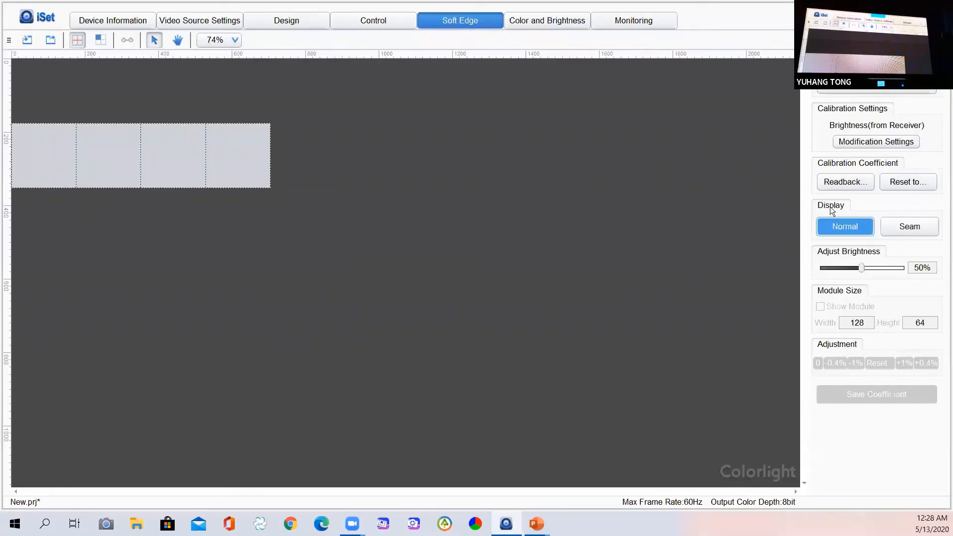
Step: Switch the display to Seam mode and try the brightness adjustment, leaving it at 50%
left_click(911, 227)
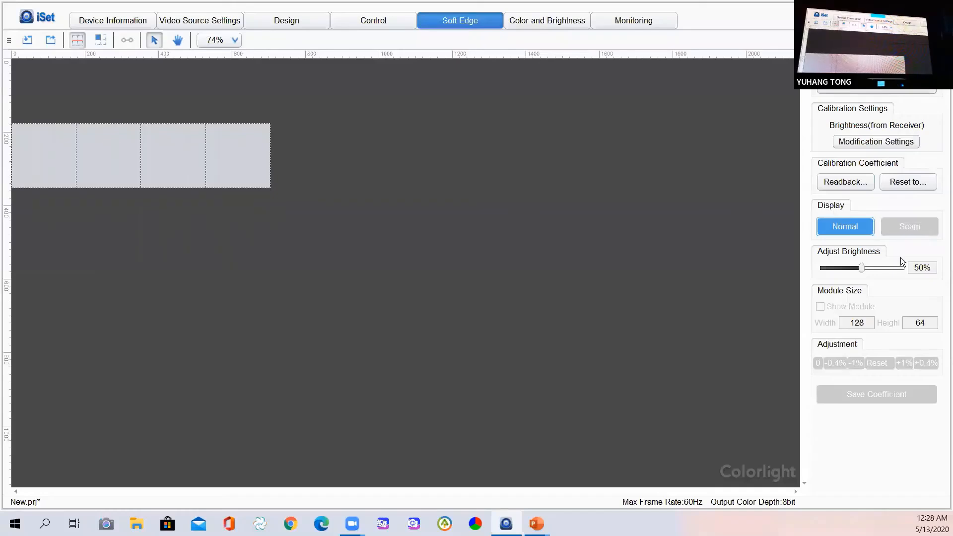
mouse_move(861, 268)
left_mouse_down()
mouse_move(880, 270)
mouse_move(862, 270)
left_mouse_up()
left_click(933, 265)
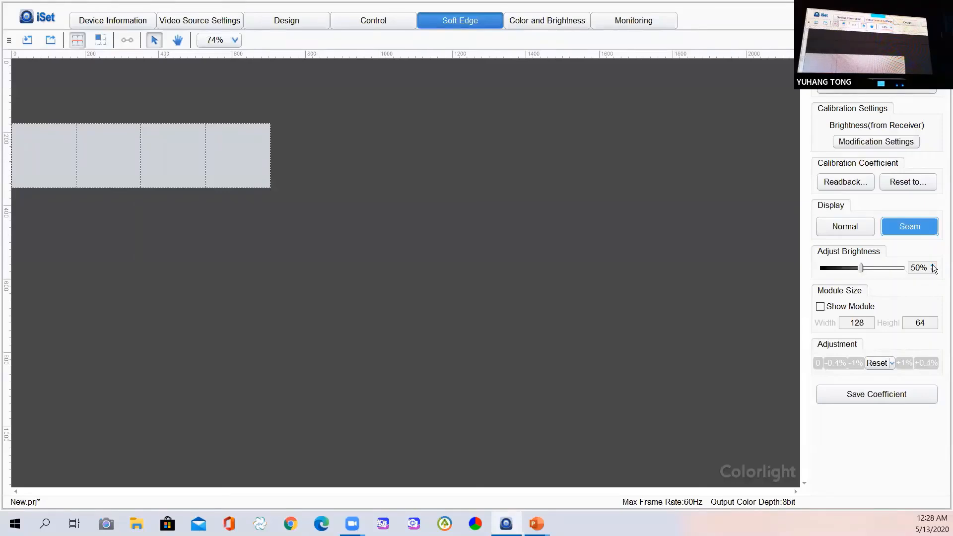
left_click(932, 270)
left_click(933, 265)
Step: Show the module grid and set the module size to width 88 and height 88
left_click(821, 307)
left_click(820, 307)
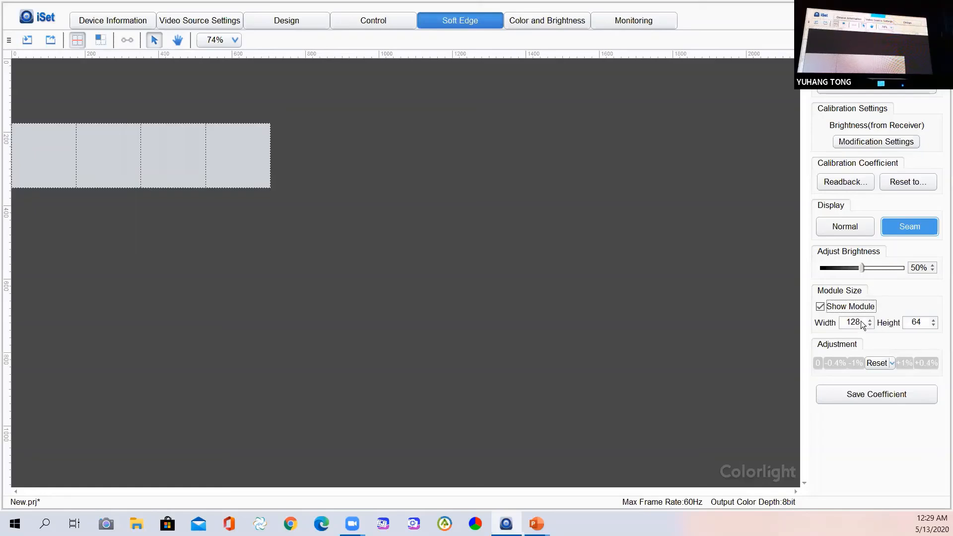
double_click(860, 323)
type("88")
key("Tab")
type("88")
Step: Set the module size to width 44 and height 44
double_click(856, 322)
type("44")
key("Tab")
type("4")
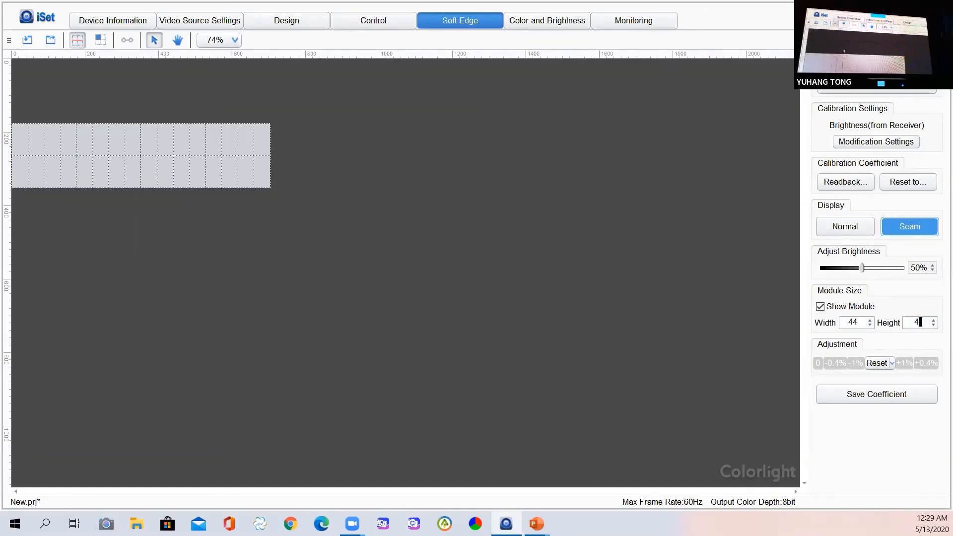
type("4")
Step: Select the continuous horizontal module seam running from the second cabinet's left edge halfway into the third cabinet
left_click(108, 140)
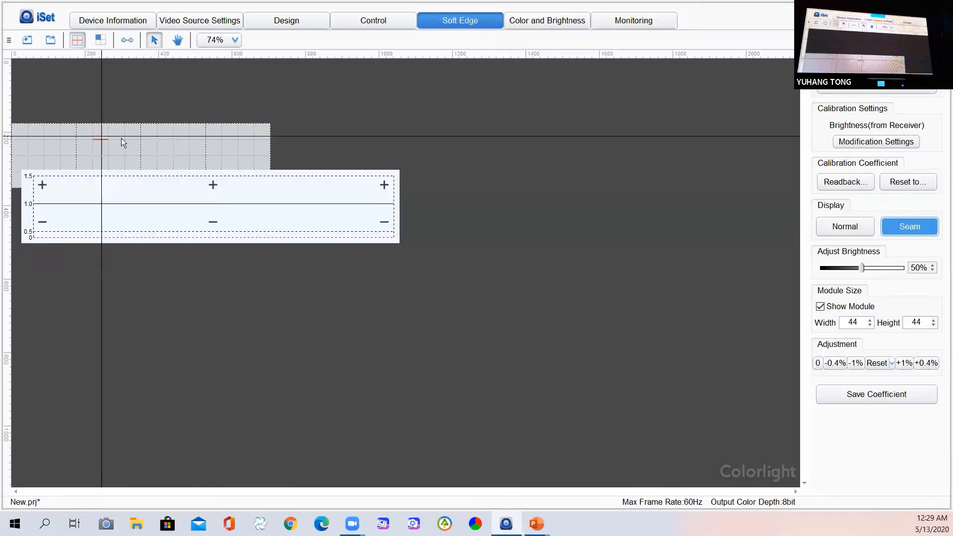
mouse_move(107, 136)
left_mouse_down()
mouse_move(139, 138)
mouse_move(112, 135)
left_mouse_up()
left_click(96, 137, "ctrl")
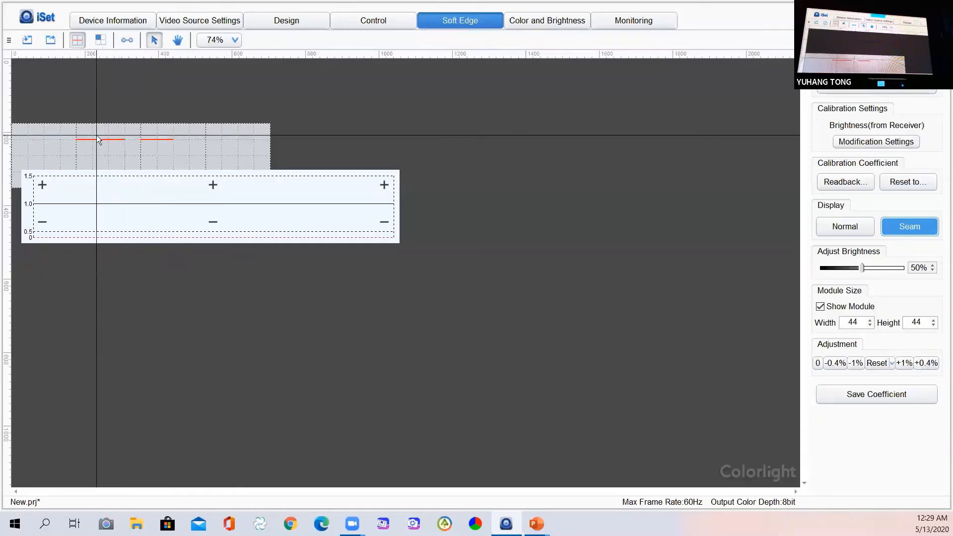
left_click(129, 136, "ctrl")
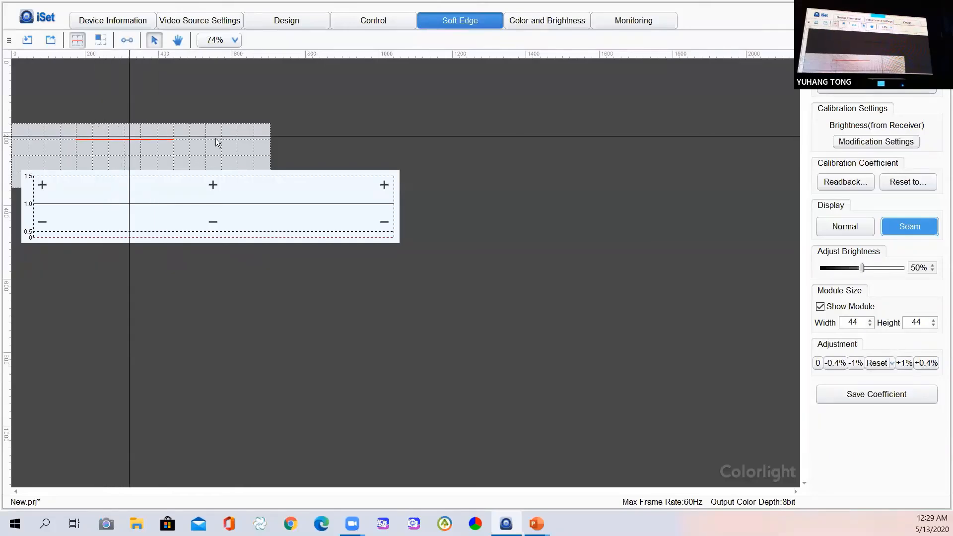
Step: Raise the coefficient of the whole selected seam, then lower it back to around 1.0
left_click(212, 185)
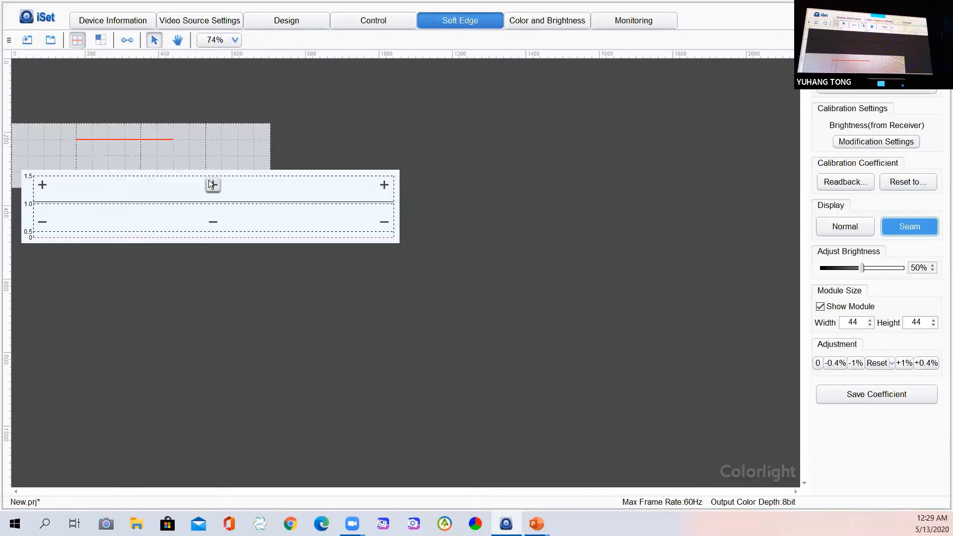
left_click(213, 222)
left_click(213, 221)
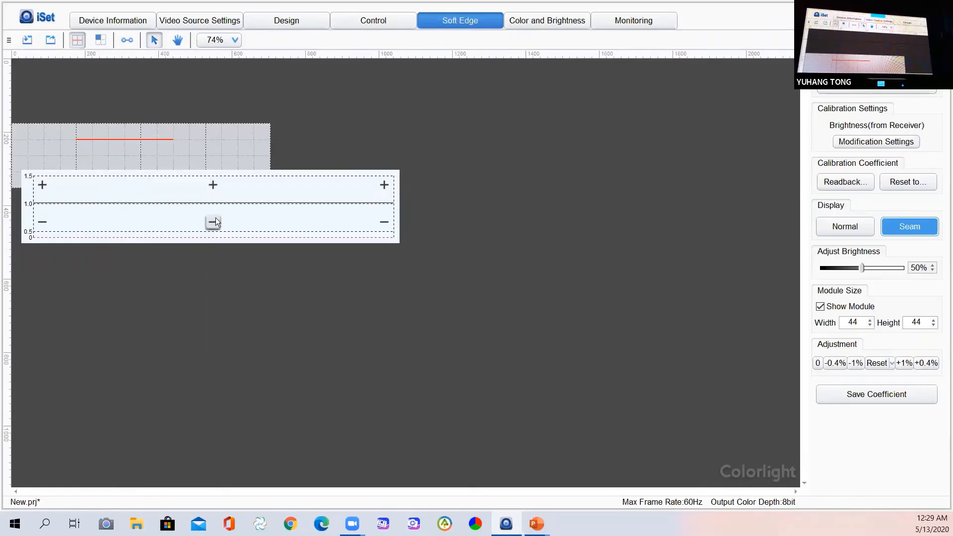
left_click(212, 221)
left_click(213, 221)
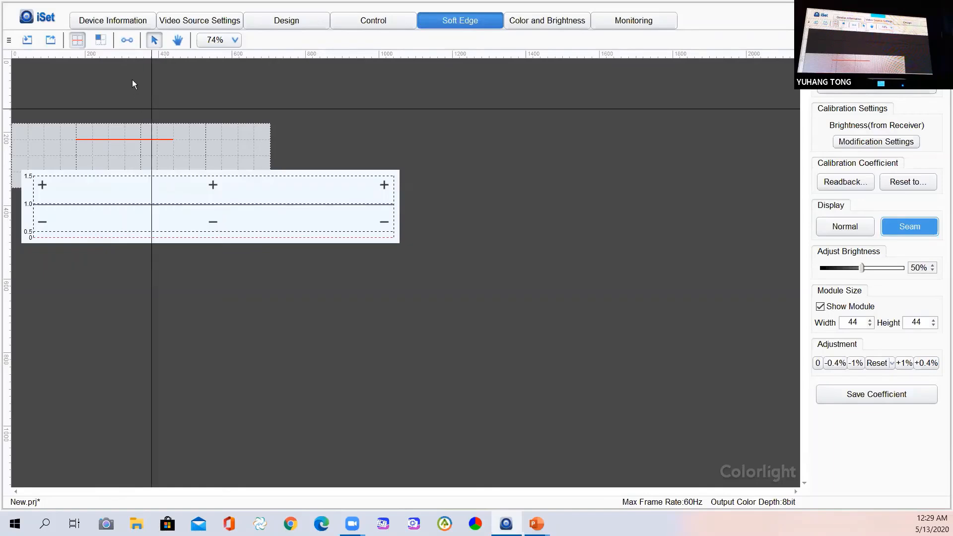
Step: Use Section Line to shorten the selected seam to a small section inside the second cabinet, then clear the selection
left_click(130, 38)
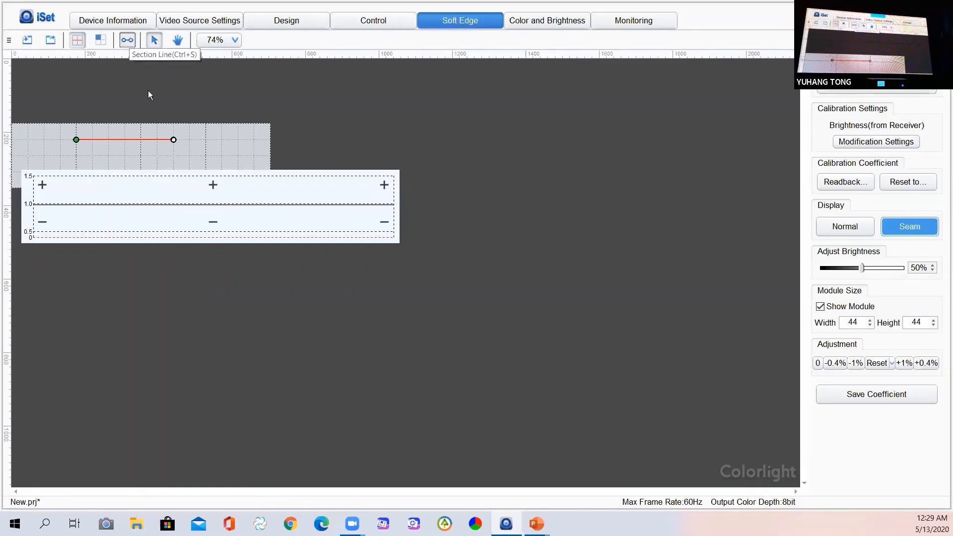
left_click_drag(173, 140, 126, 140)
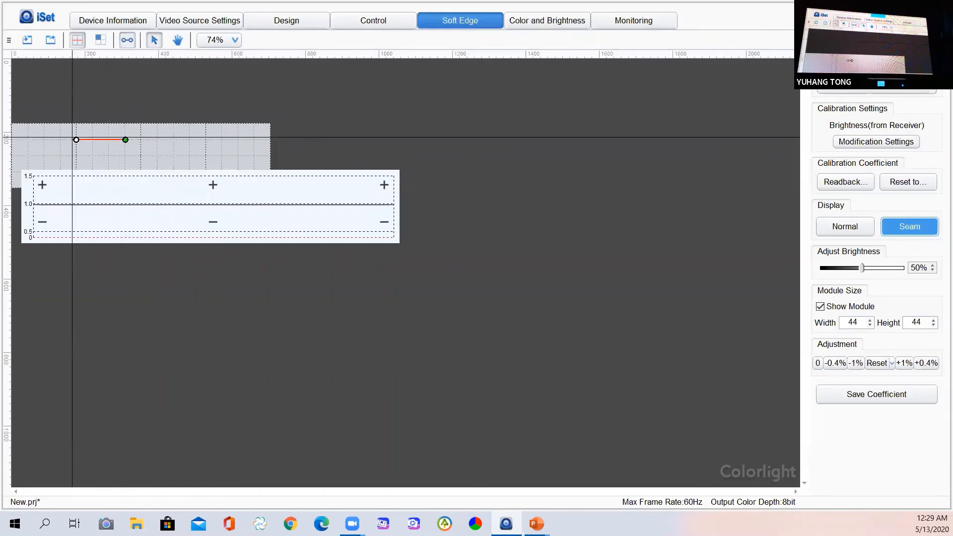
left_click_drag(76, 139, 133, 141)
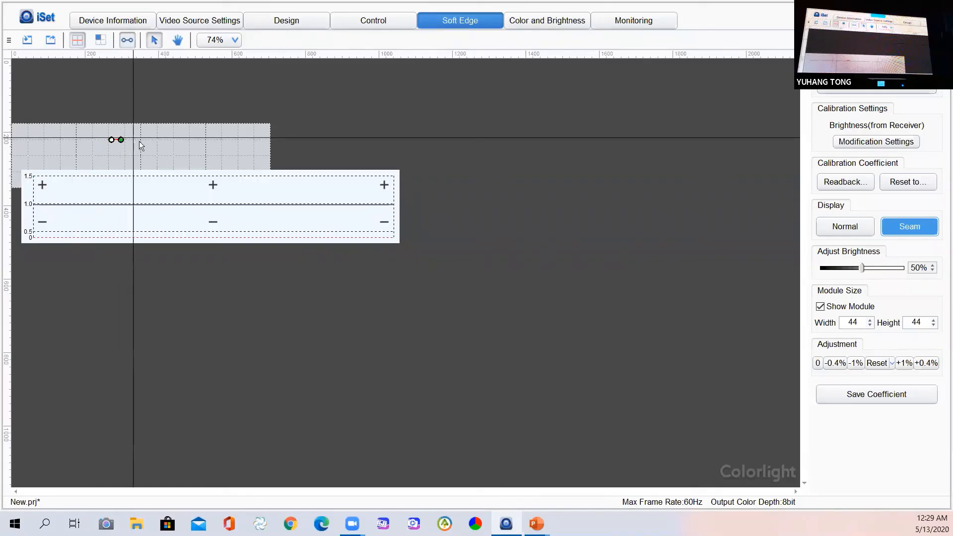
right_click(162, 138)
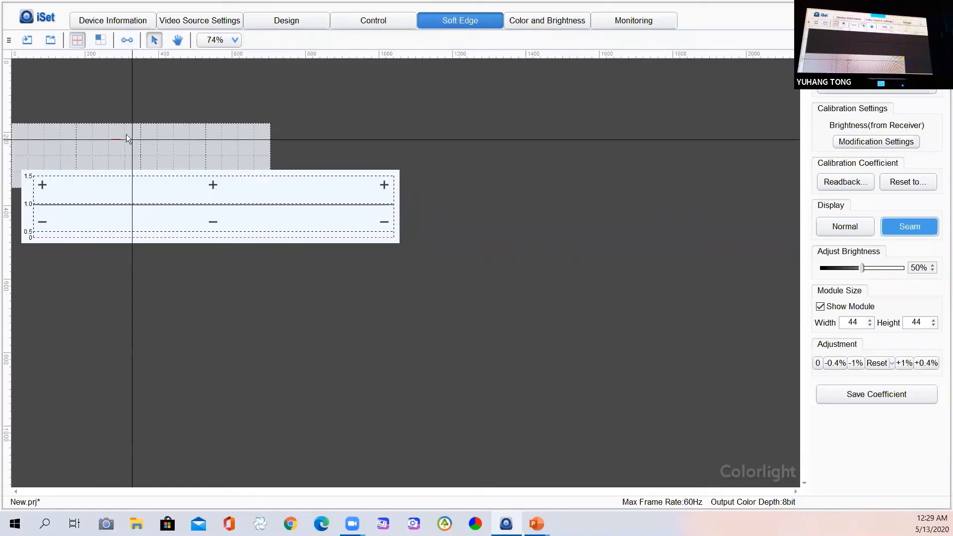
left_click(283, 133)
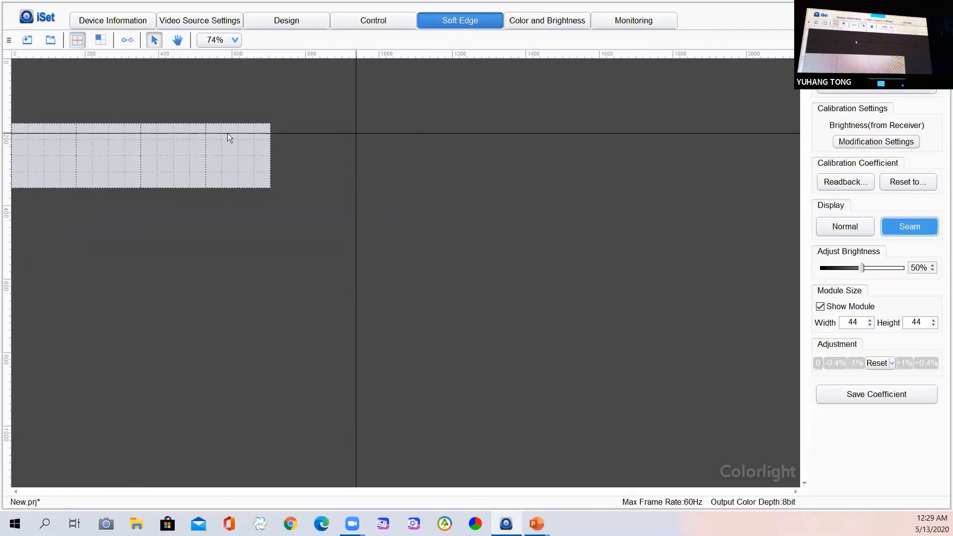
Step: Switch to cabinet adjustment mode and select the second, third and fourth cabinets in turn
left_click(101, 41)
left_click(119, 151)
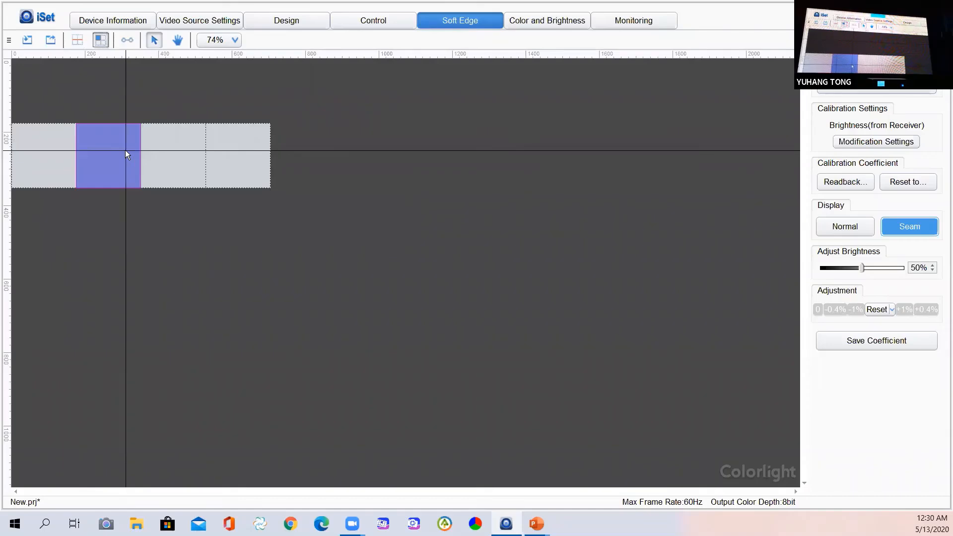
left_click(165, 147)
left_click(228, 147)
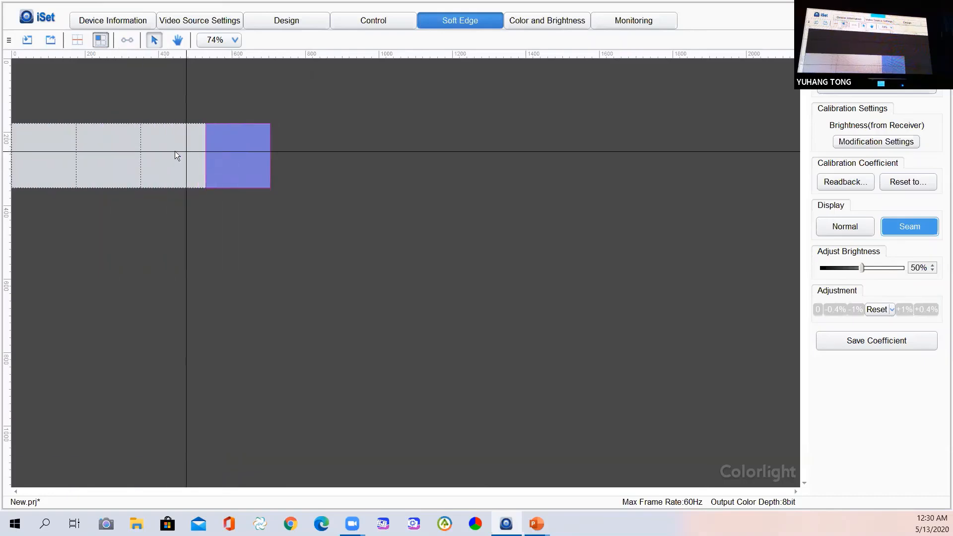
Step: Return to seam mode, select the vertical seam between the first two cabinets, and lower its coefficient, then raise it to just above 1.0
left_click(76, 41)
left_click(82, 53)
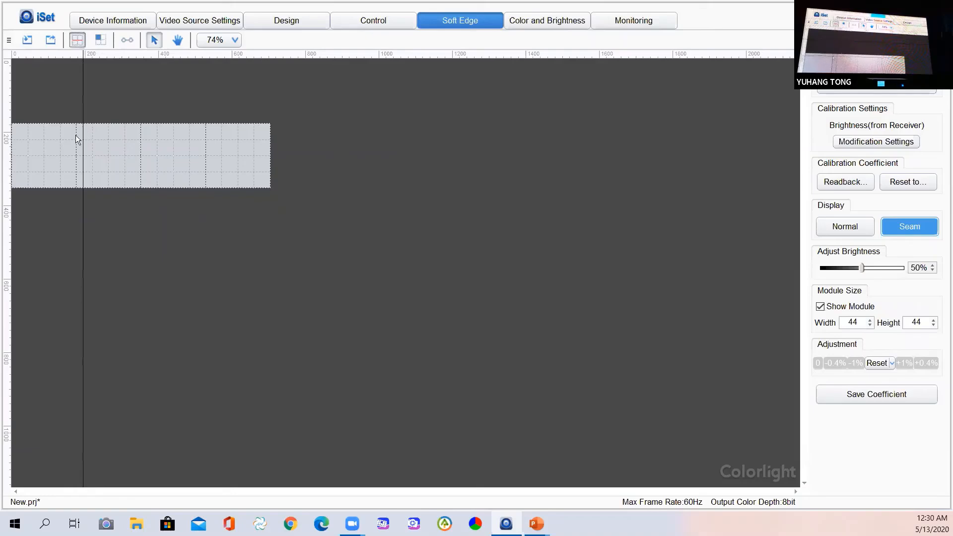
left_click(78, 171)
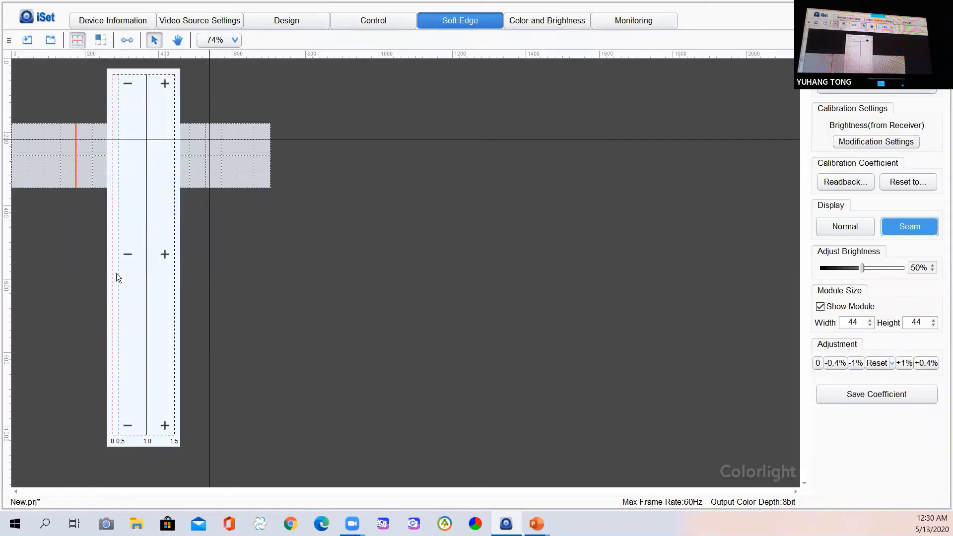
left_click(122, 259)
left_click(122, 259)
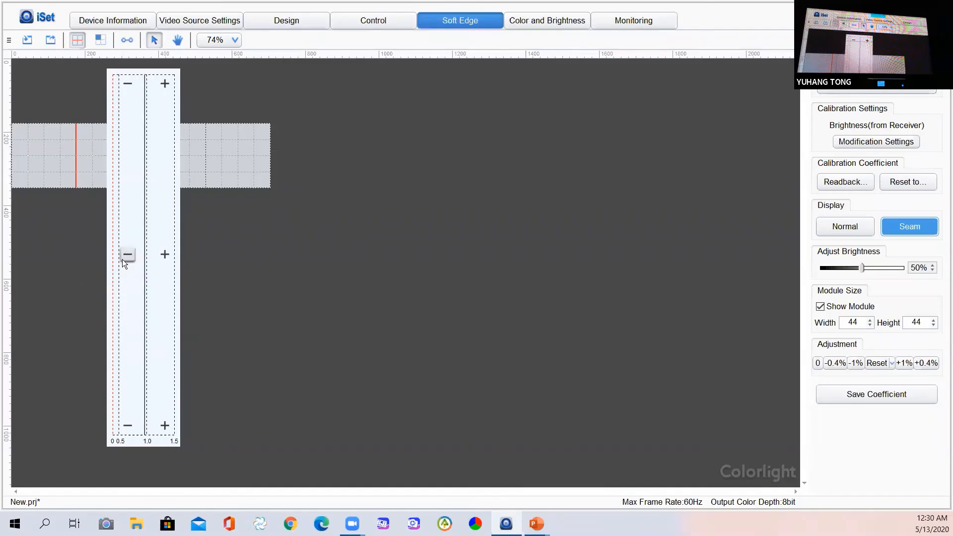
left_click(164, 255)
left_click(164, 254)
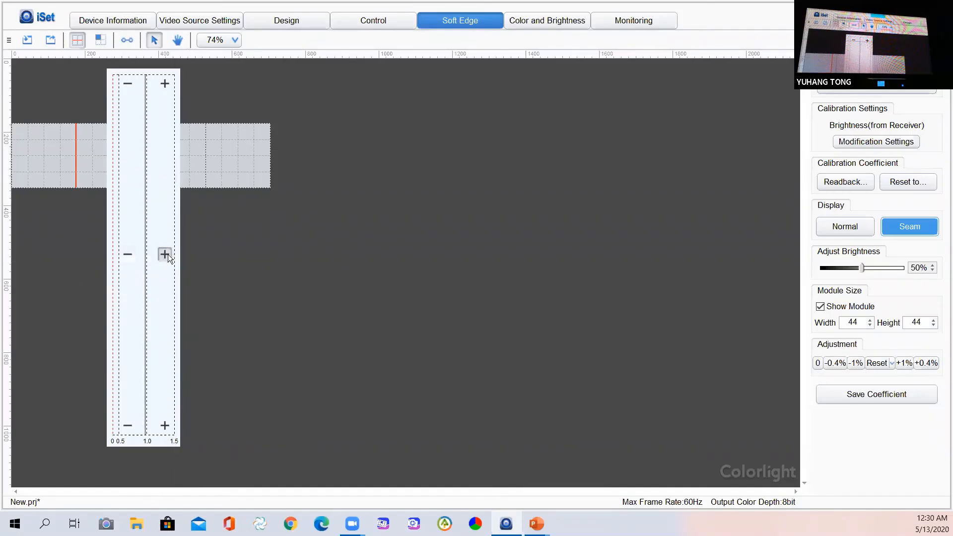
left_click(164, 255)
left_click(168, 256)
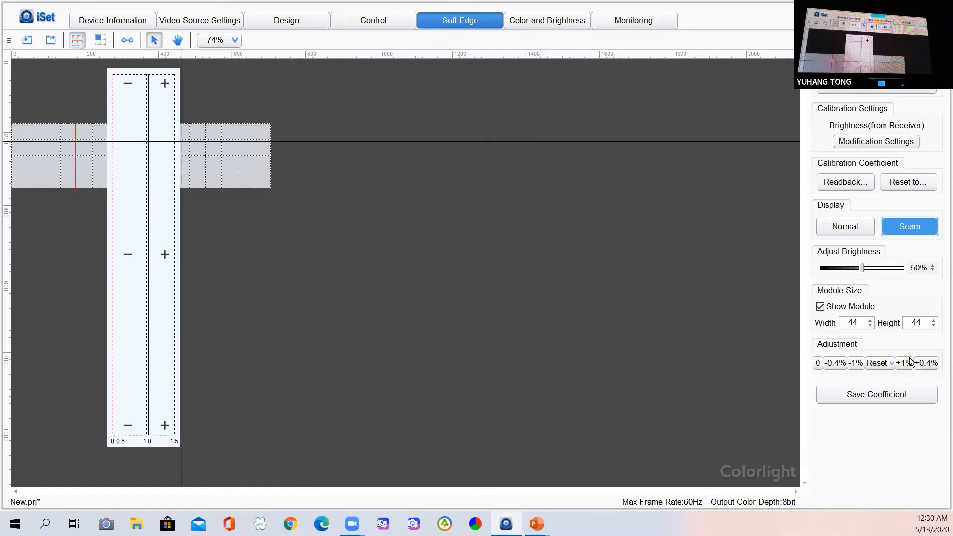
Step: View the reset options for seams, then close them without resetting and clear the seam selection
left_click(892, 363)
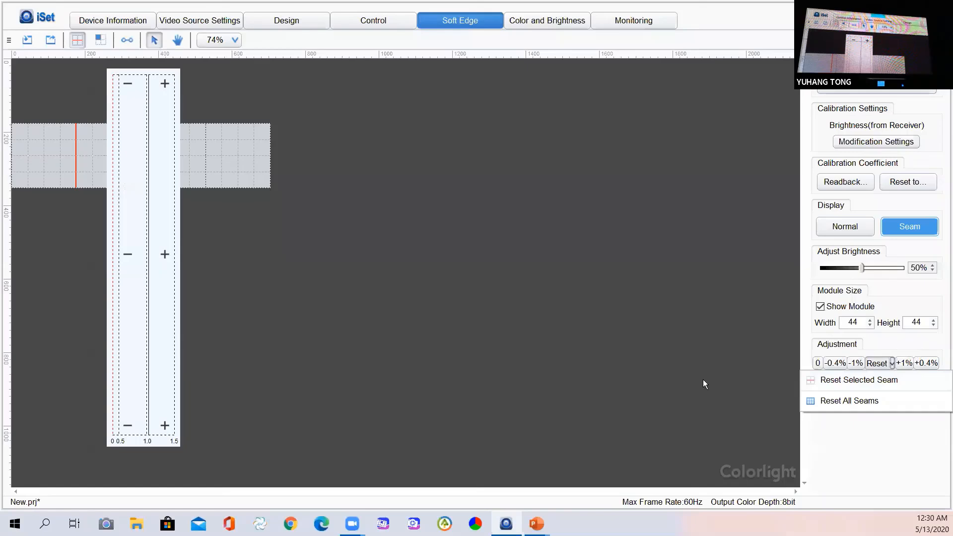
left_click(645, 352)
left_click(645, 352)
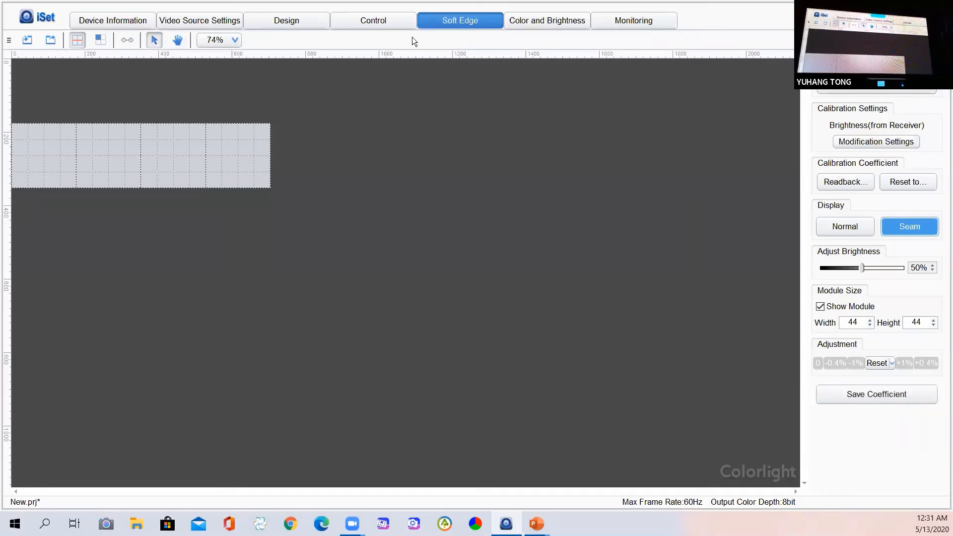
Step: Enable Show Advanced Soft Edge in the Software Features settings
left_click(28, 13)
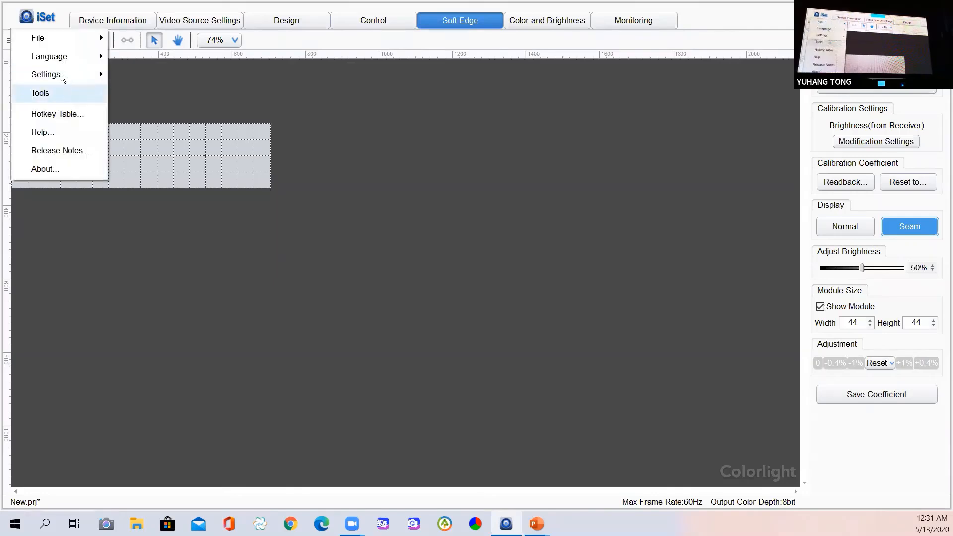
mouse_move(59, 75)
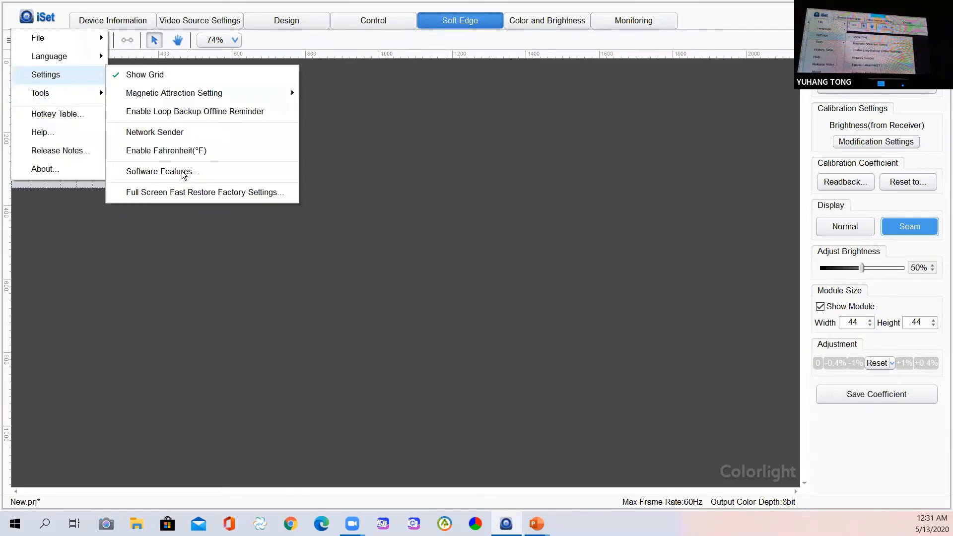
left_click(185, 172)
left_click(421, 210)
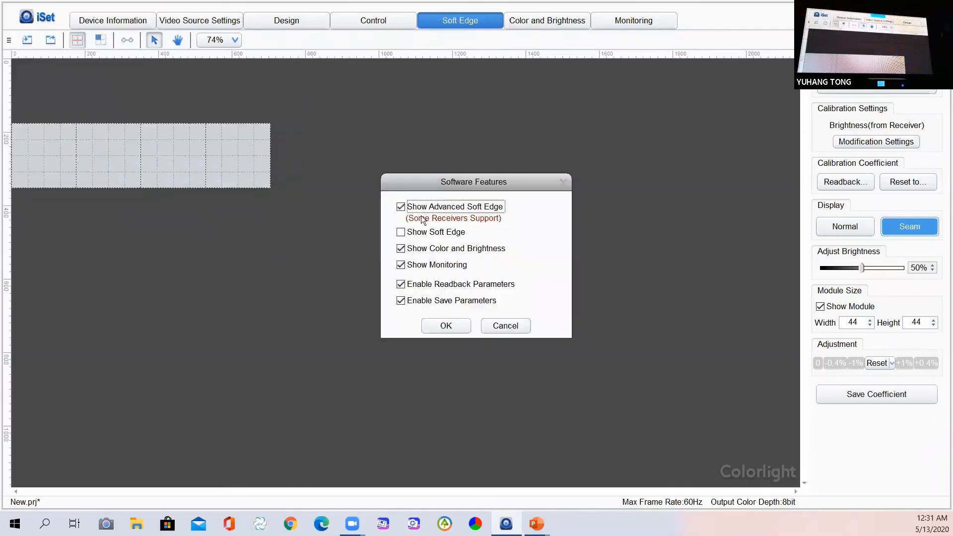
left_click(458, 329)
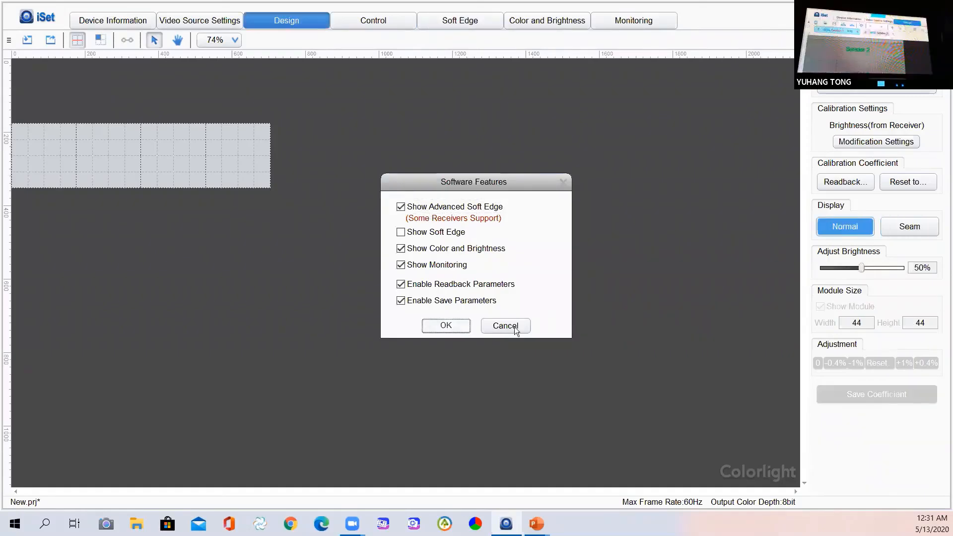
left_click(511, 326)
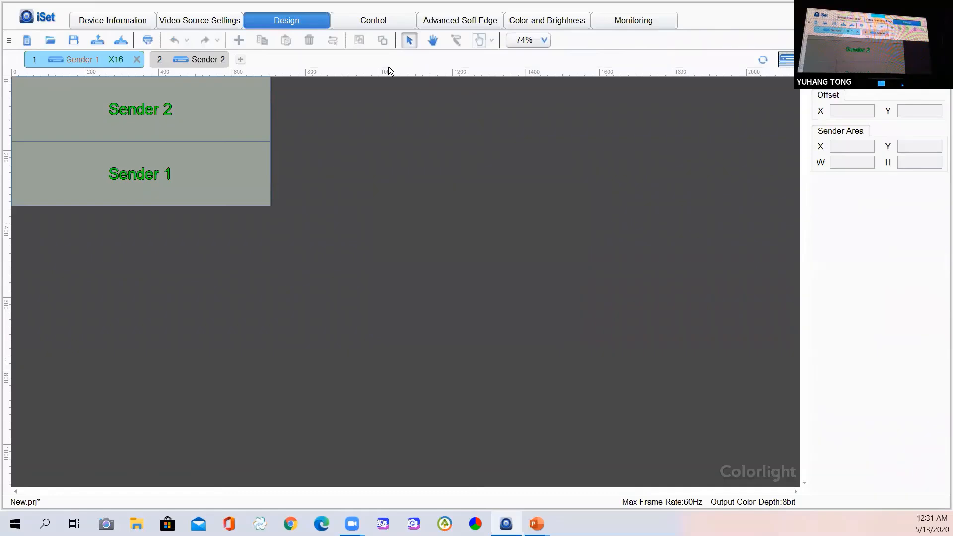
Step: Read the screen information in Advanced Soft Edge and set the calibration to disabled
left_click(471, 18)
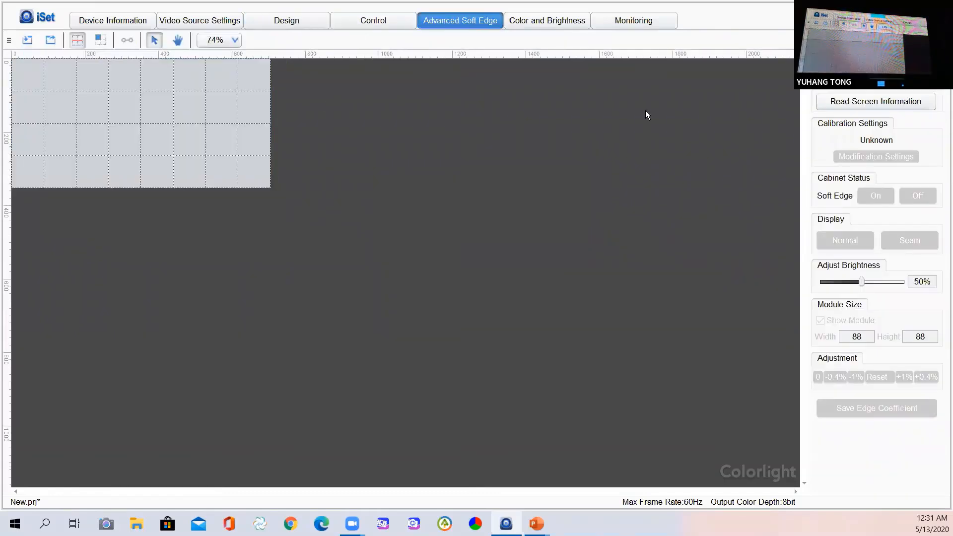
left_click(874, 102)
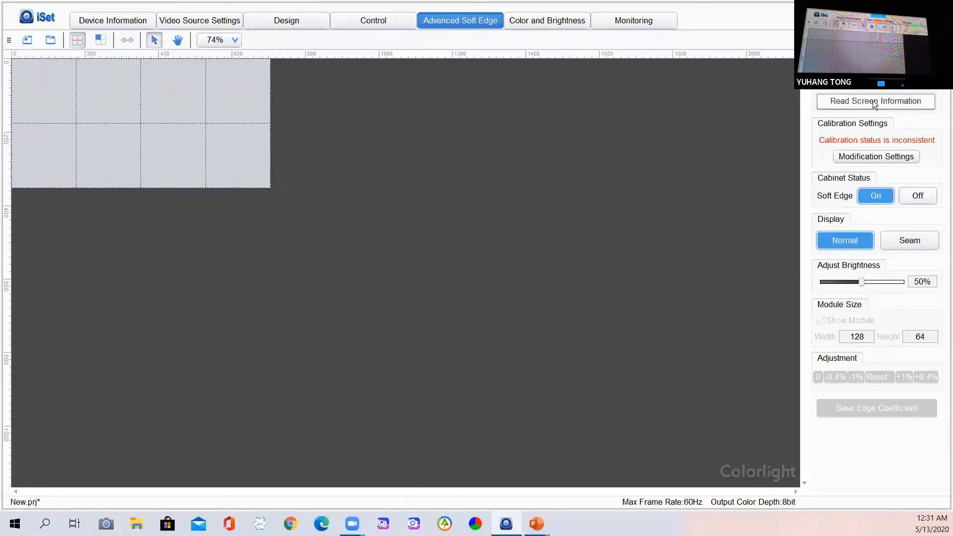
left_click(873, 156)
left_click(848, 173)
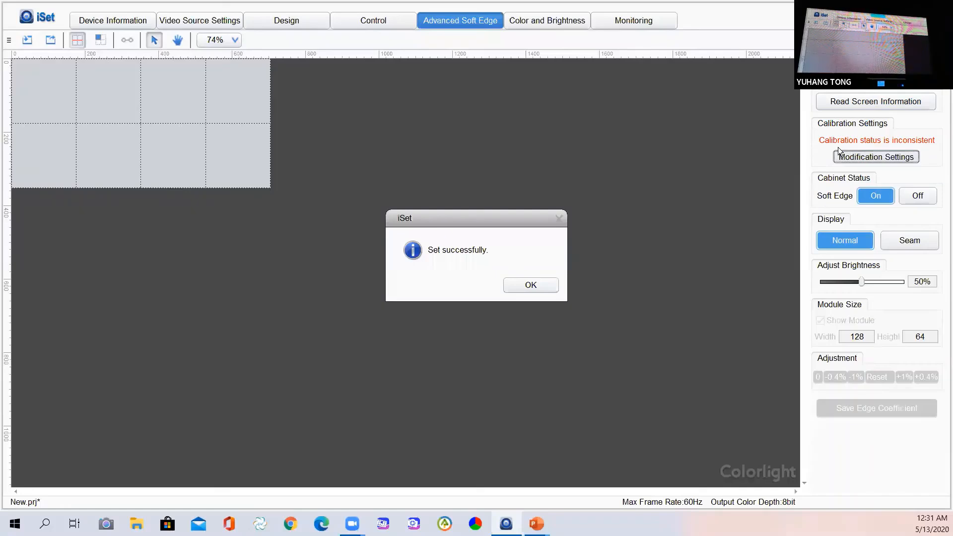
left_click(540, 285)
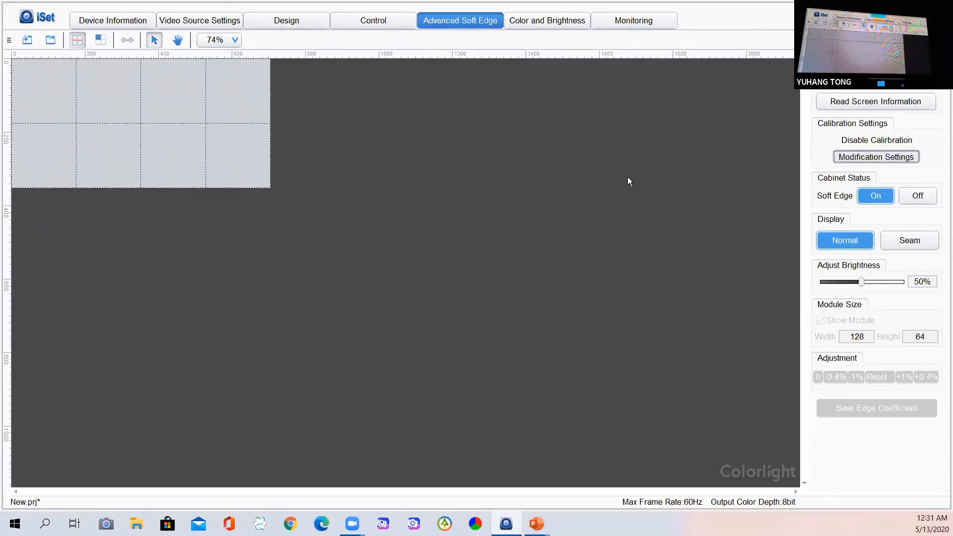
Step: Show Sender 2 alone and Sender 1 alone, then include both senders again and read their screen information
left_click(877, 102)
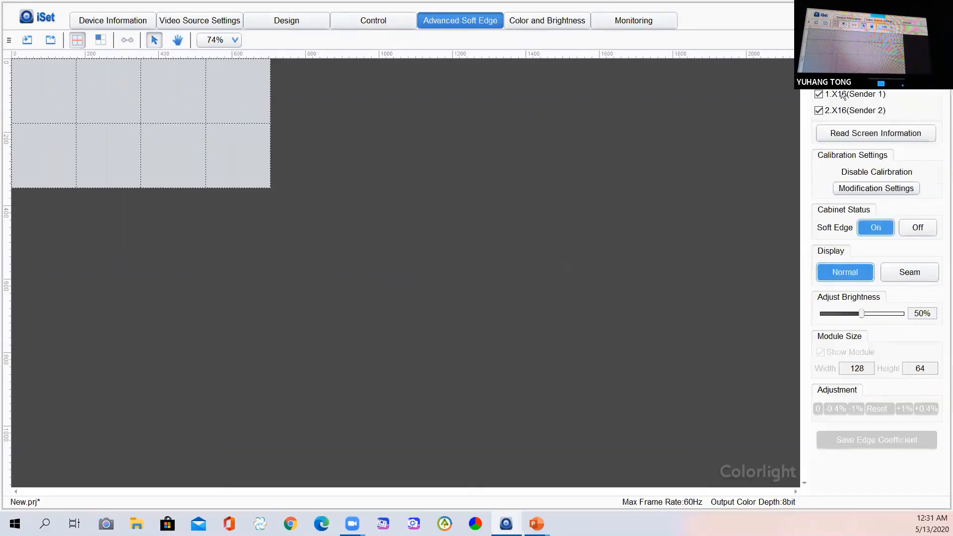
left_click(818, 94)
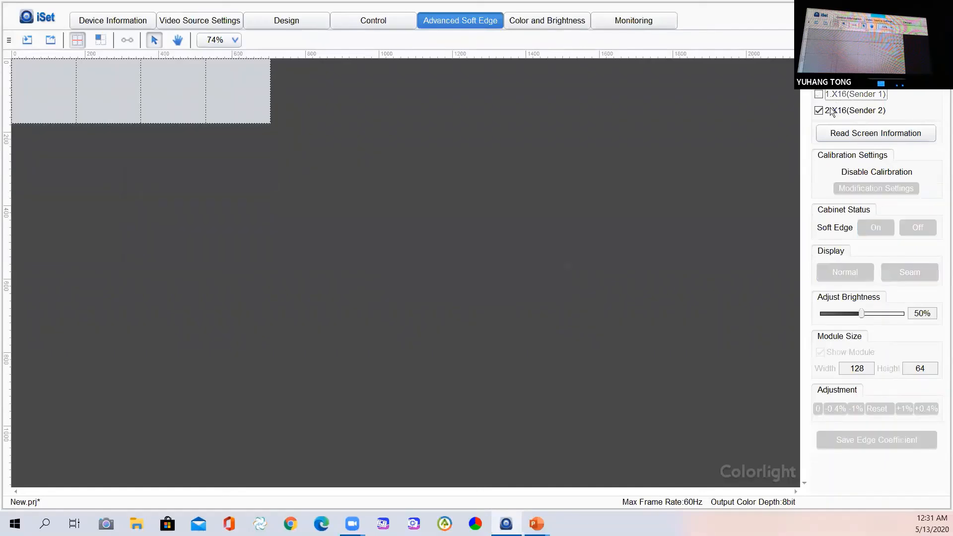
left_click(818, 93)
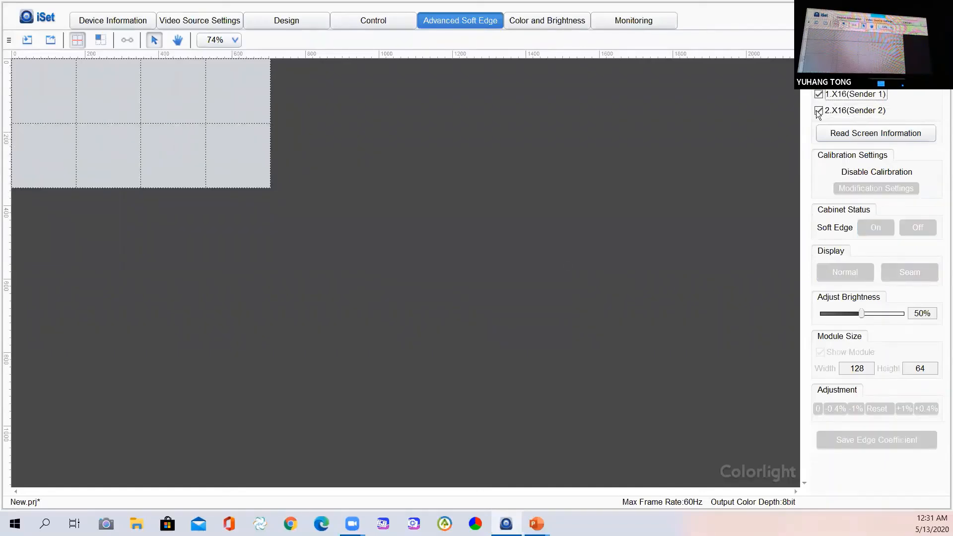
left_click(819, 111)
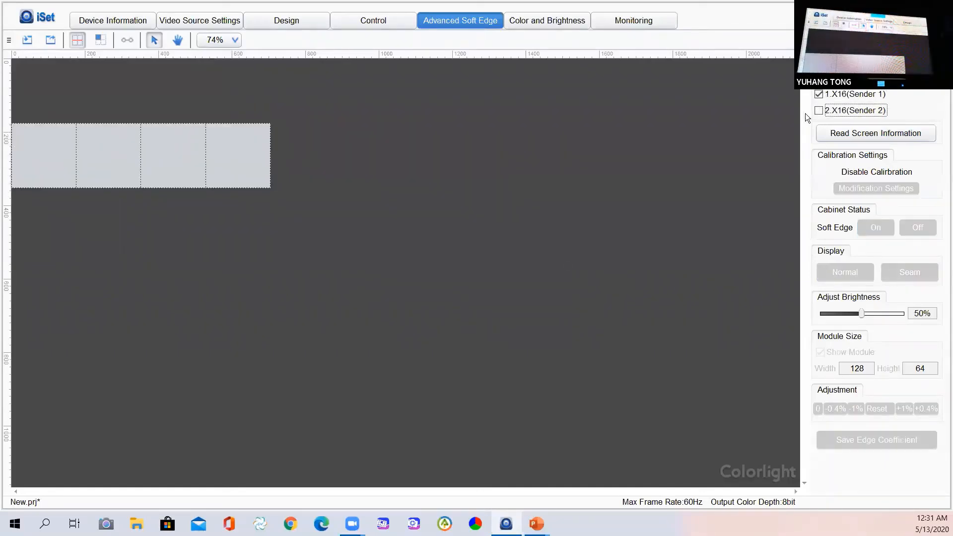
left_click(821, 94)
left_click(818, 110)
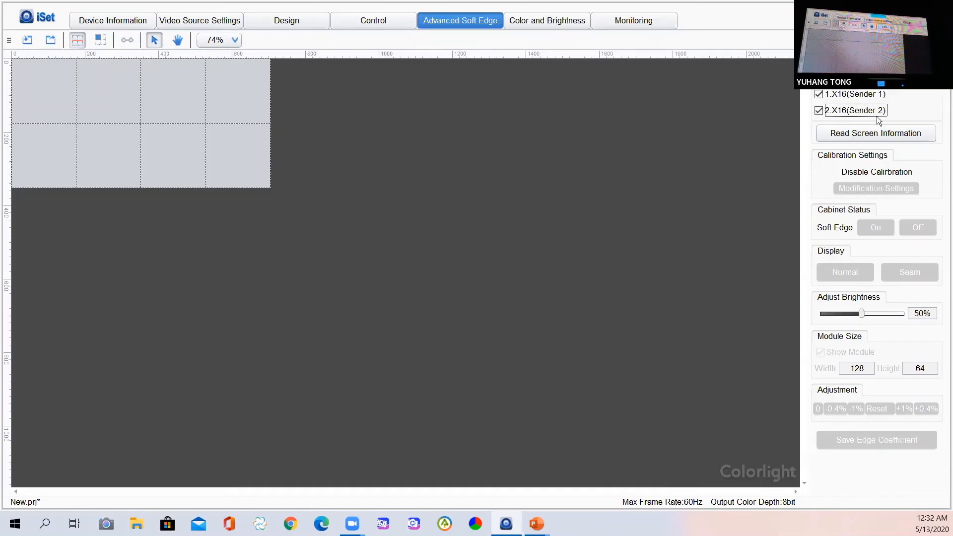
left_click(861, 136)
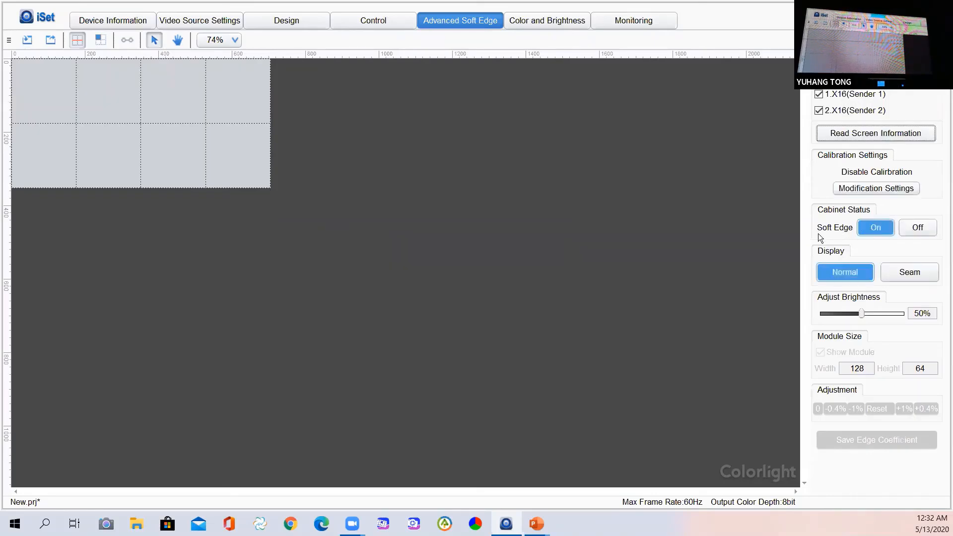
Step: Switch the display to Seam, confirming the calibration notice, then raise the brightness to 54% and return it to 50%
left_click(907, 272)
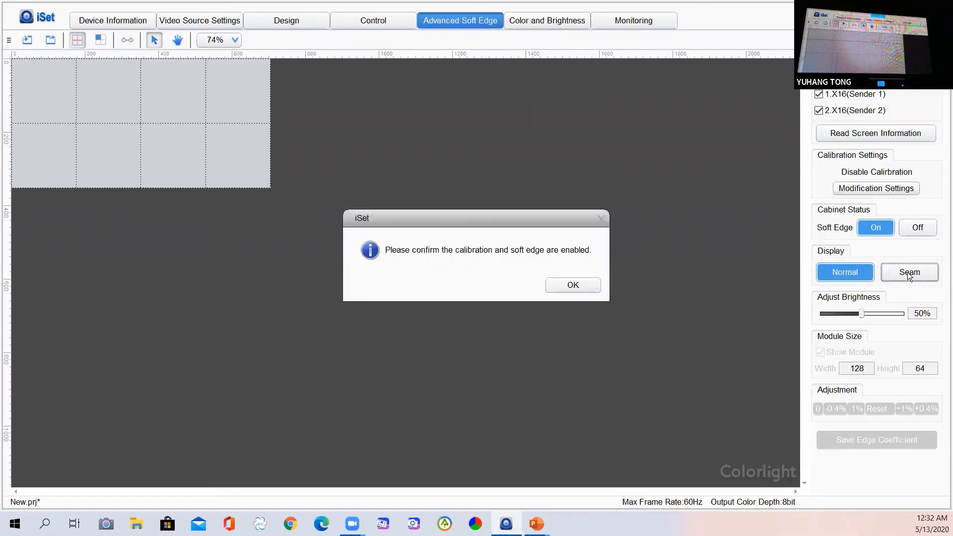
left_click(594, 284)
left_click(912, 314)
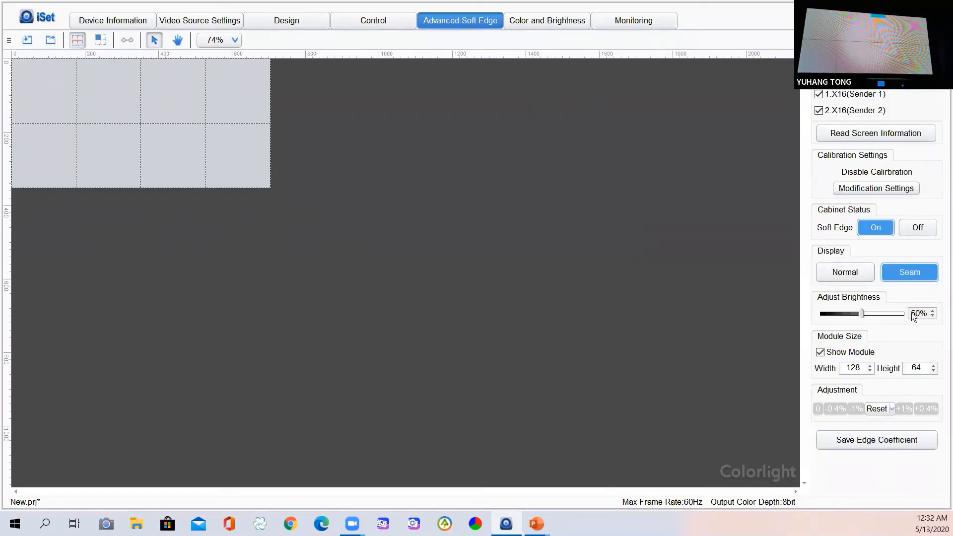
mouse_move(856, 318)
left_mouse_down()
mouse_move(885, 313)
mouse_move(848, 318)
mouse_move(892, 313)
mouse_move(827, 319)
mouse_move(865, 315)
left_mouse_up()
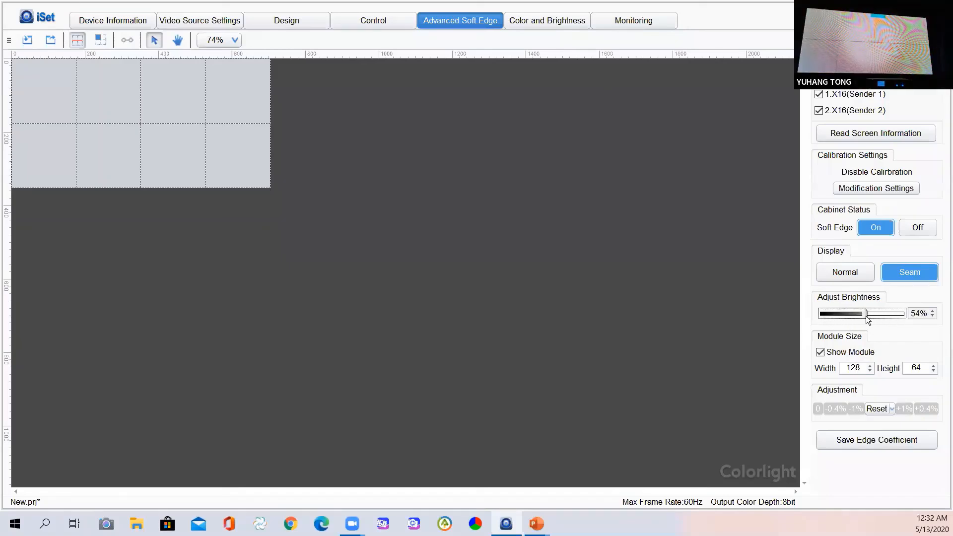
left_click(932, 316)
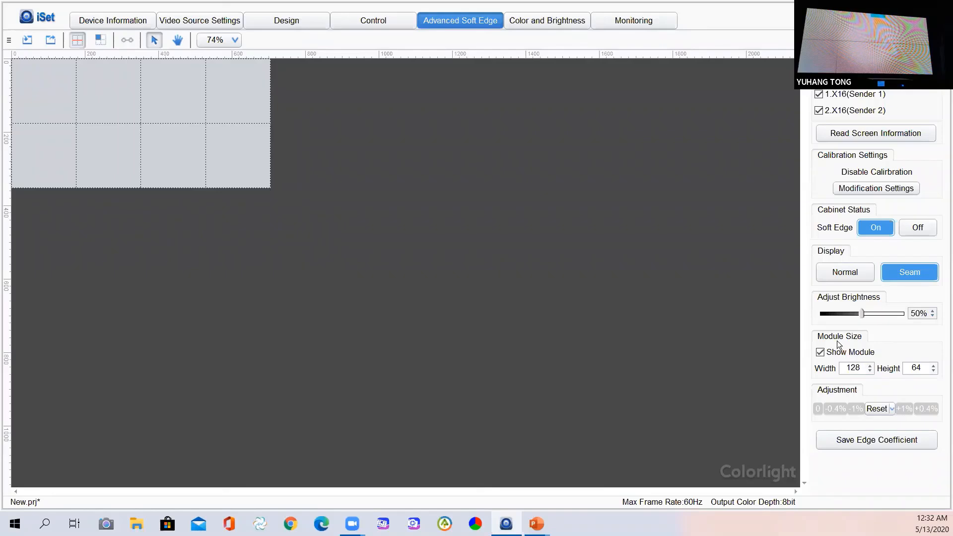
Step: Set the module size to width 88 and height 88
double_click(852, 368)
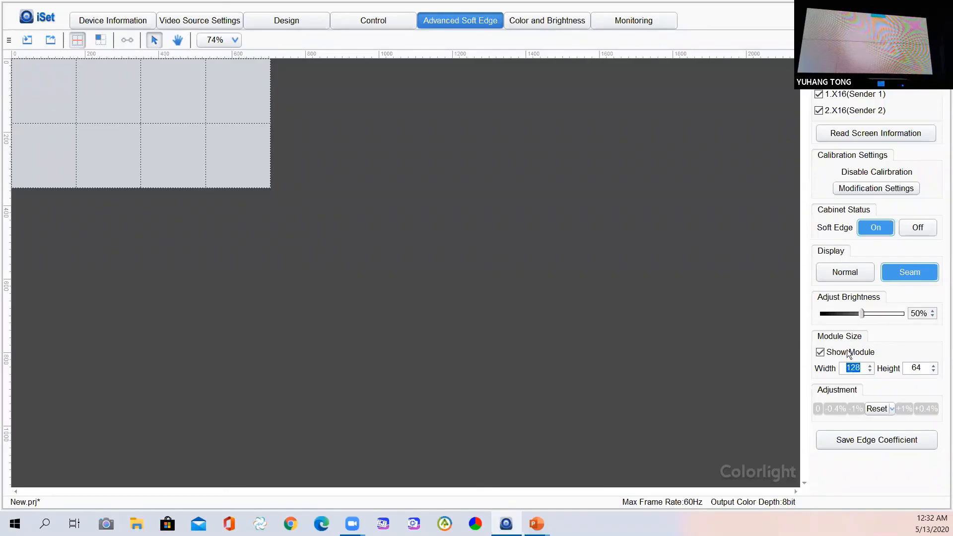
type("88")
double_click(918, 367)
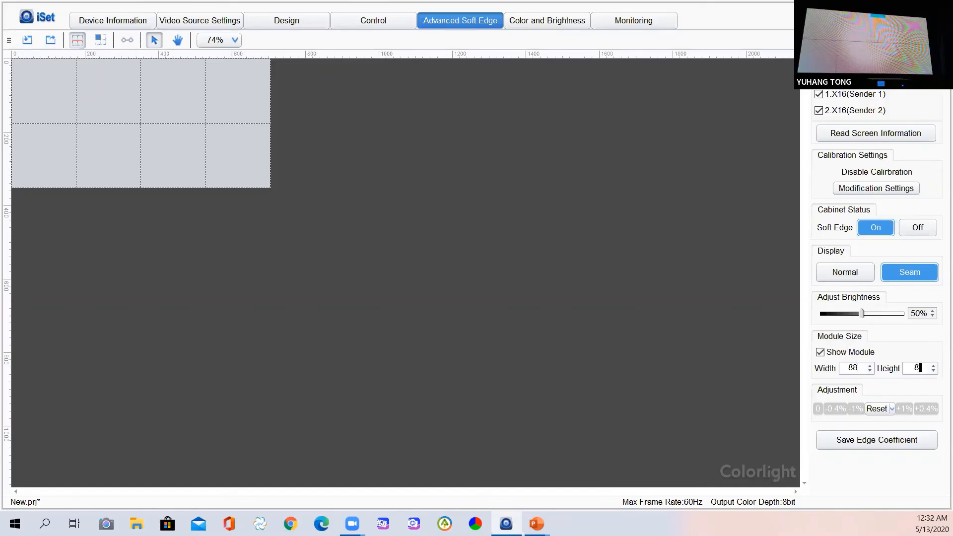
type("88")
Step: Select the full-height vertical seam between the first two cabinet columns, then lower its upper-end coefficient and apply a -1% adjustment
left_click(81, 82)
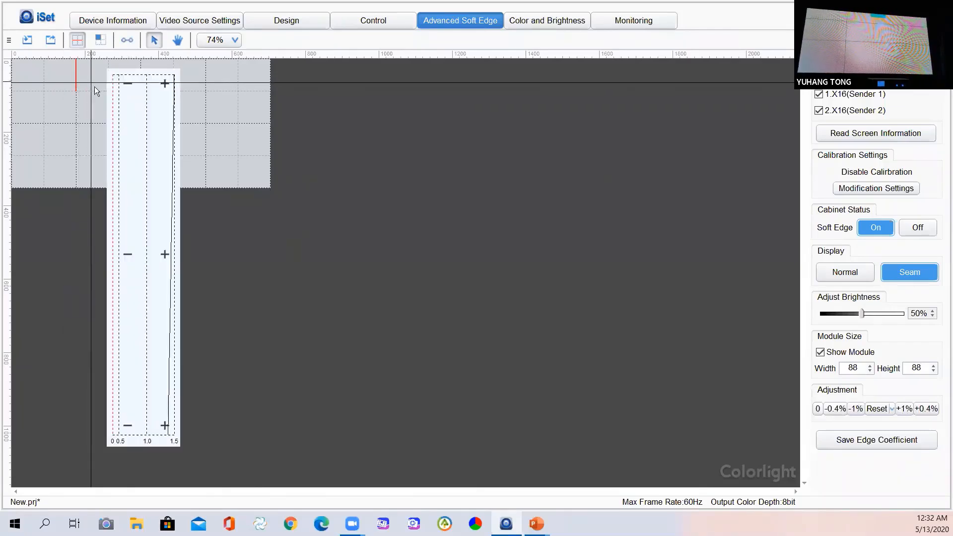
left_click_drag(96, 91, 74, 189)
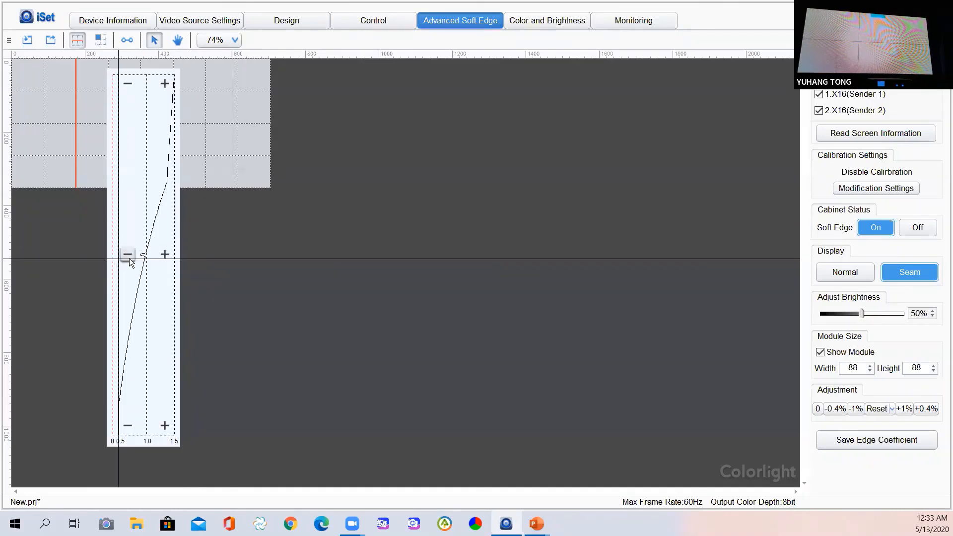
left_click(127, 84)
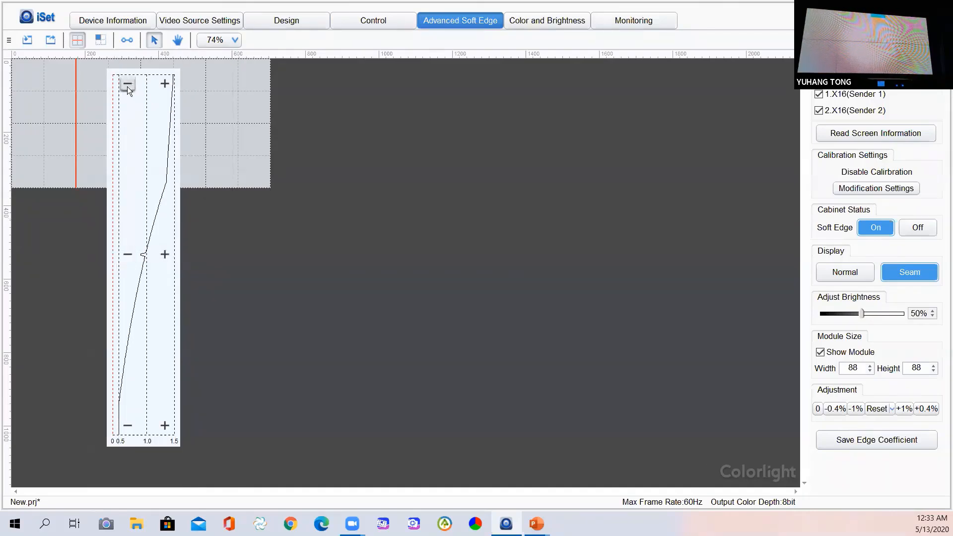
left_click(127, 84)
left_click(127, 85)
left_click(127, 85)
left_click(127, 85)
left_click(127, 84)
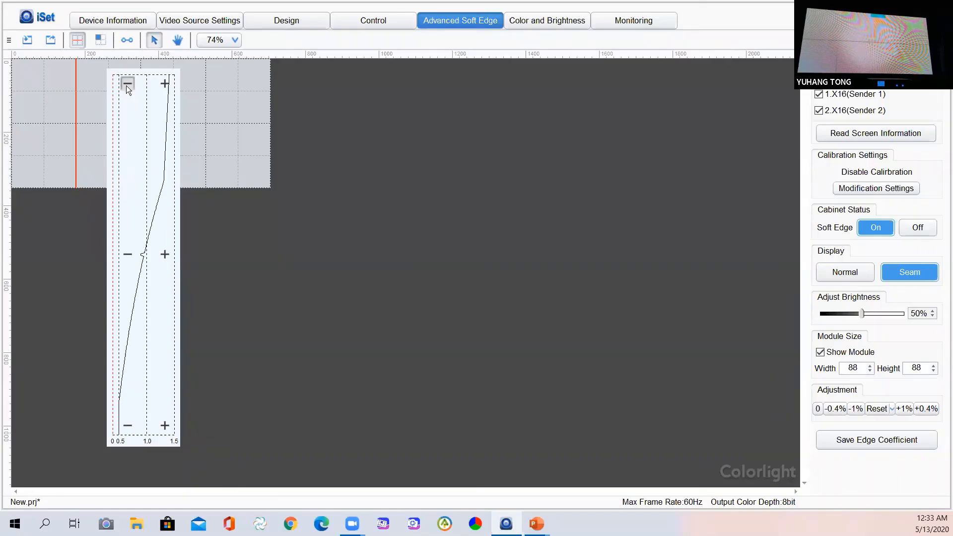
left_click(127, 84)
left_click(127, 84)
left_click(855, 408)
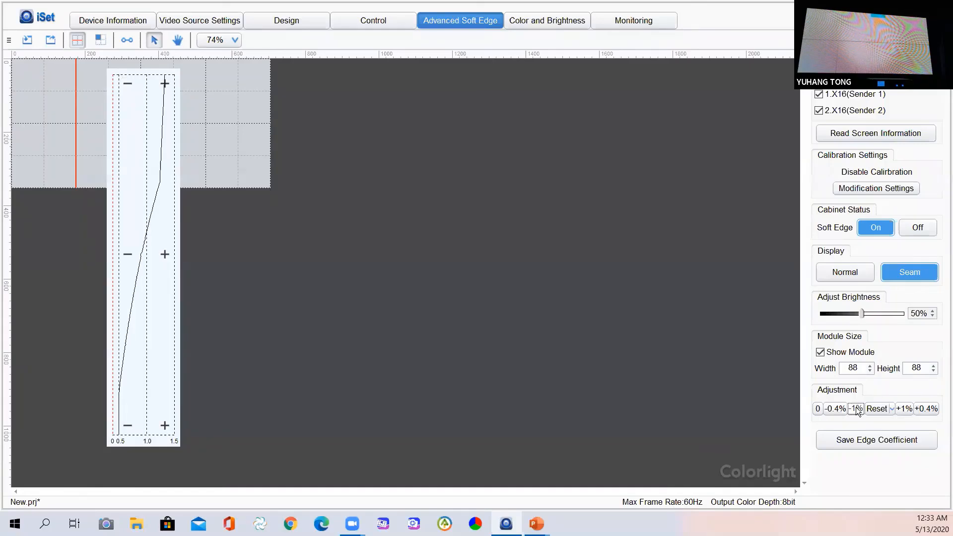
Step: Lower the whole selected seam's curve with repeated -1% adjustments
left_click(855, 408)
left_click(855, 408)
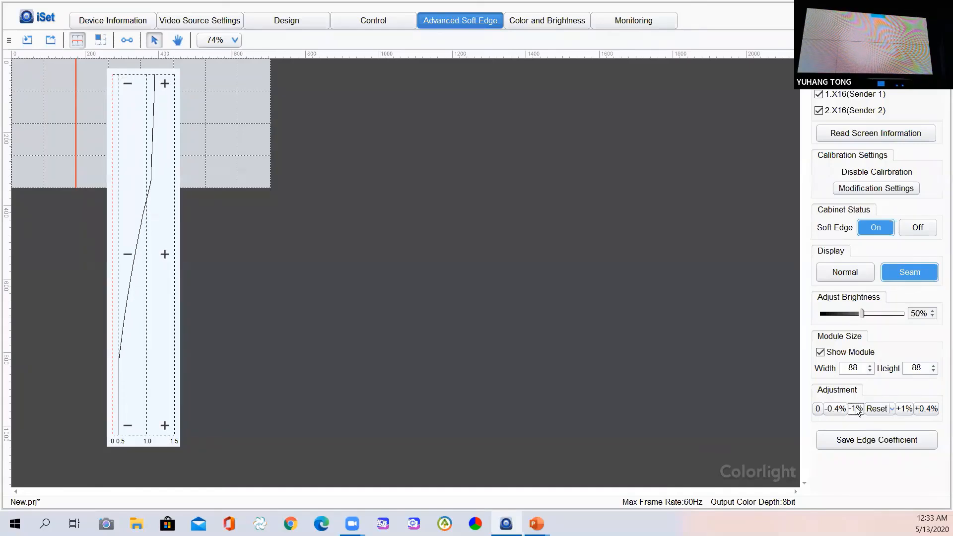
left_click(855, 408)
left_click(856, 408)
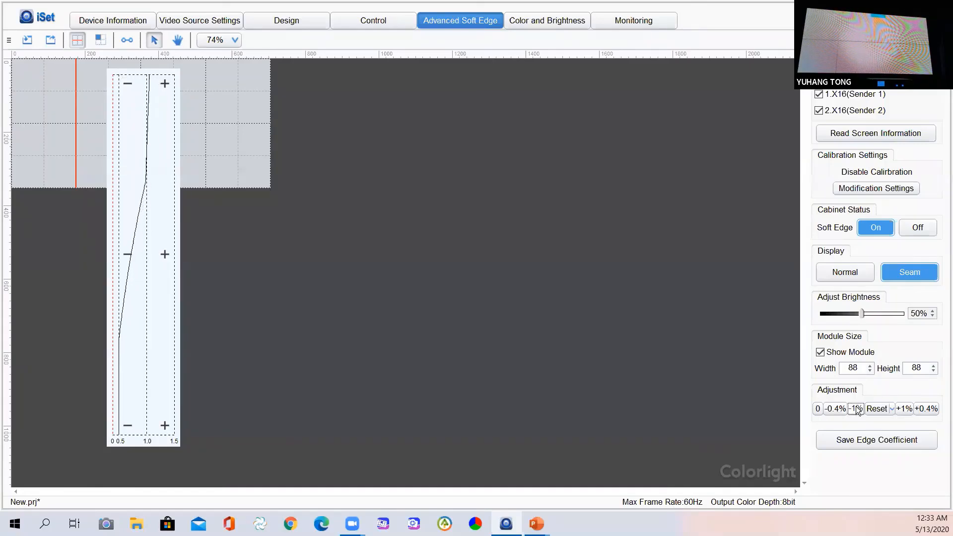
left_click(856, 408)
left_click(856, 408)
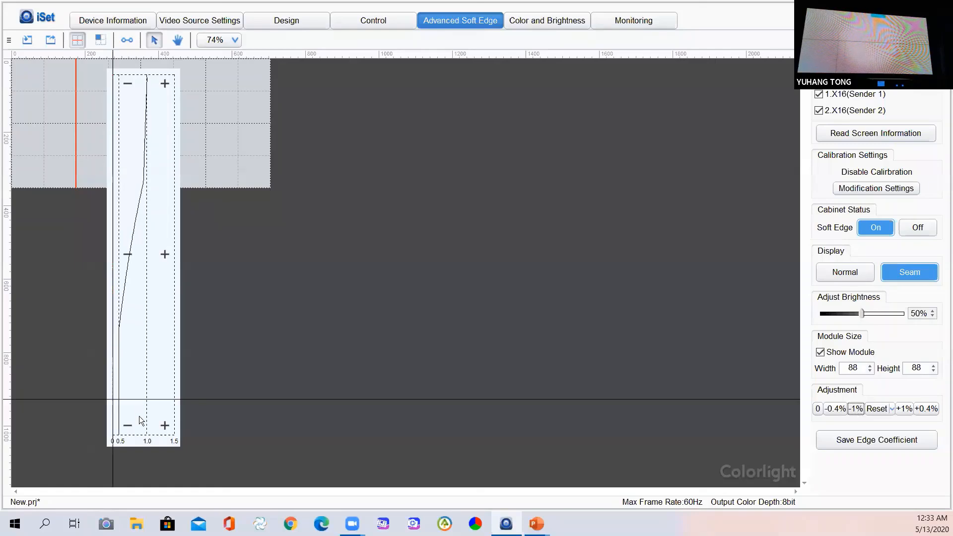
Step: Raise the selected seam's lower-end coefficient slightly, and lift the whole curve with repeated +1% adjustments until its upper part reaches 1.5
left_click(169, 427)
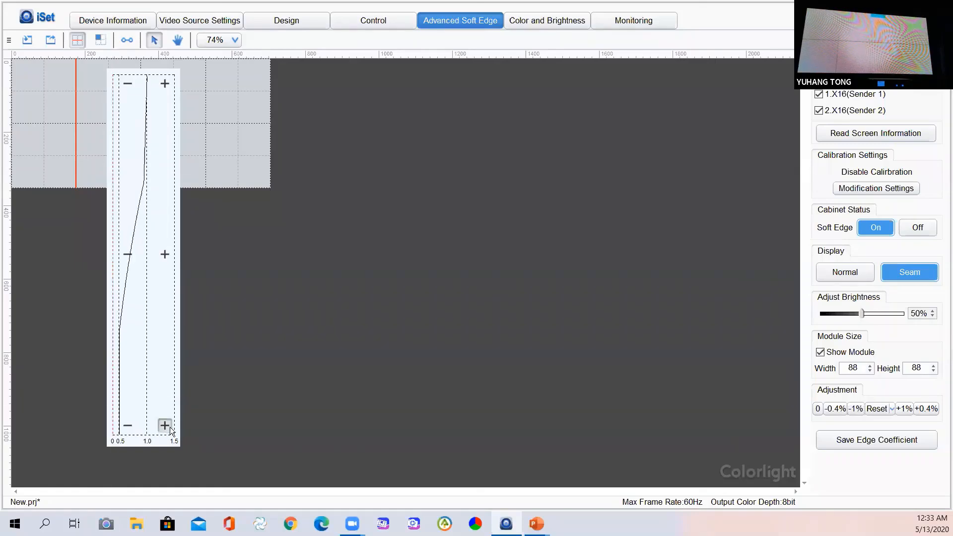
left_click(903, 408)
left_click(903, 409)
left_click(897, 410)
left_click(896, 410)
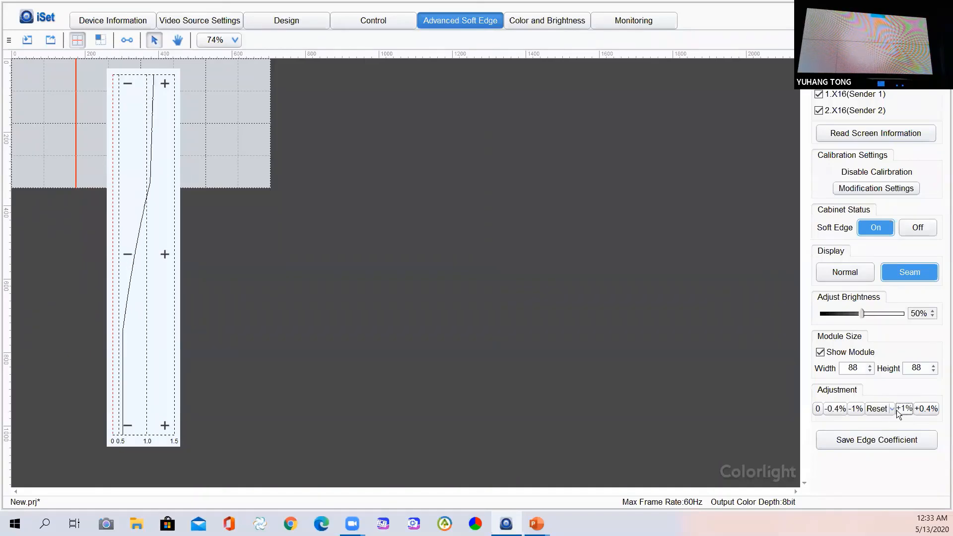
left_click(897, 411)
left_click(897, 411)
left_click(896, 410)
left_click(897, 410)
left_click(897, 410)
left_click(896, 410)
left_click(896, 410)
left_click(896, 410)
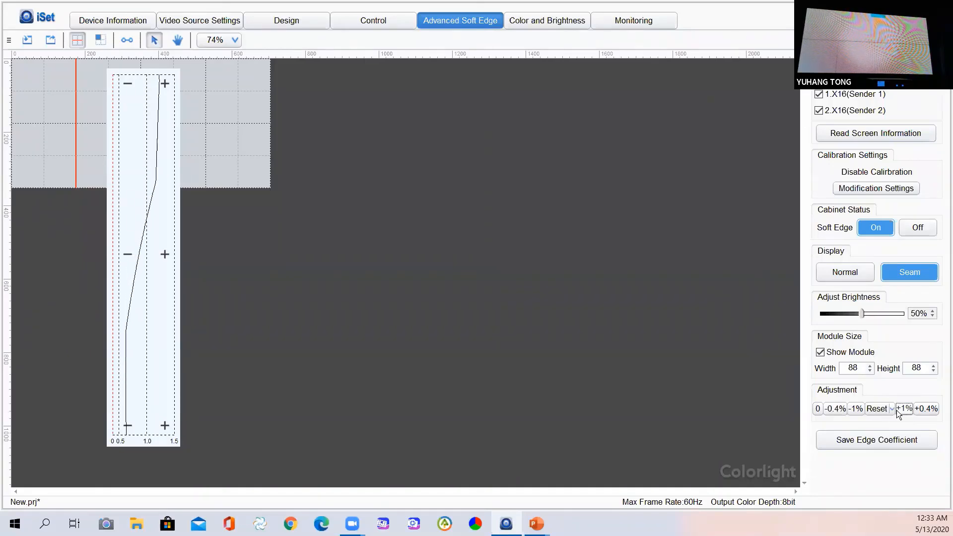
left_click(896, 410)
left_click(896, 410)
left_click(896, 409)
left_click(896, 410)
left_click(897, 410)
left_click(896, 409)
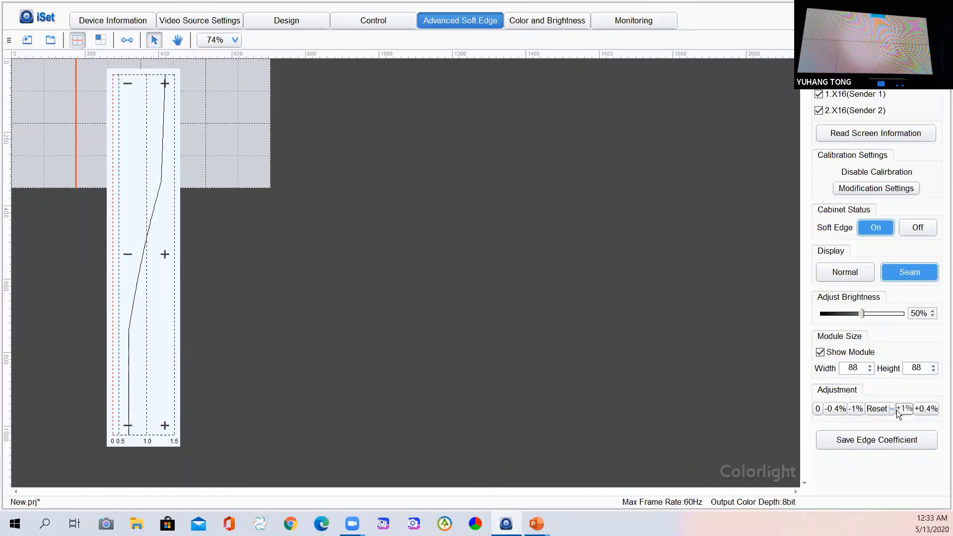
left_click(896, 409)
left_click(896, 410)
left_click(896, 410)
left_click(896, 410)
left_click(897, 410)
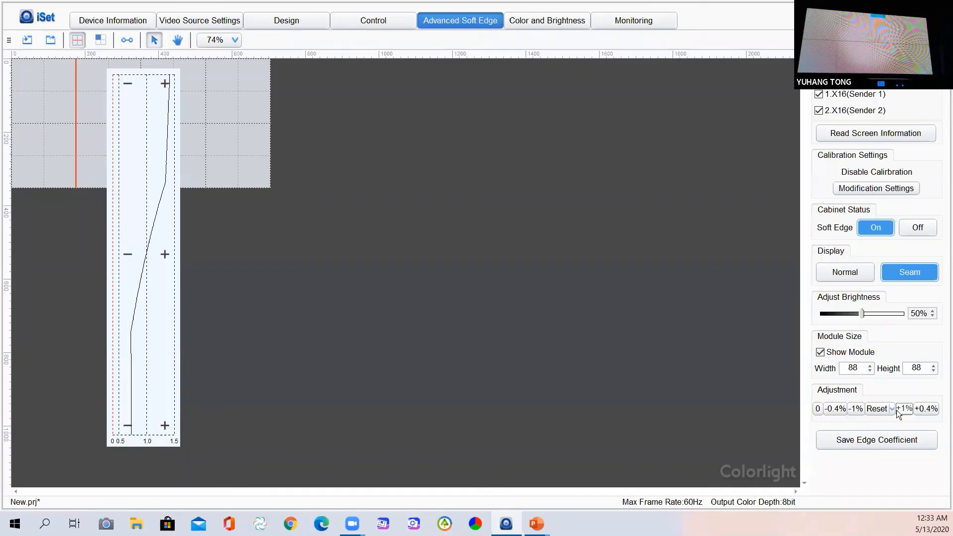
left_click(897, 410)
left_click(896, 410)
left_click(897, 409)
left_click(896, 410)
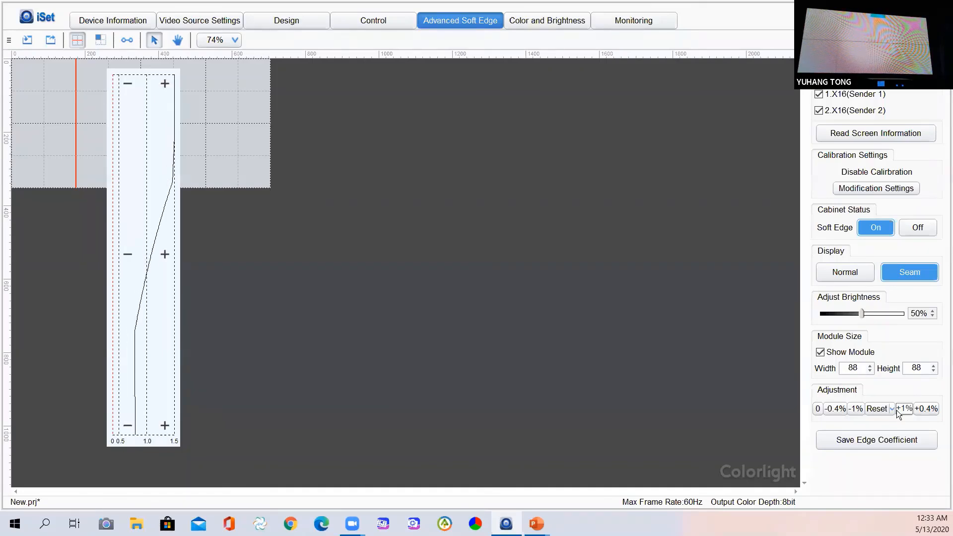
left_click(896, 410)
left_click(896, 410)
left_click(896, 410)
left_click(896, 410)
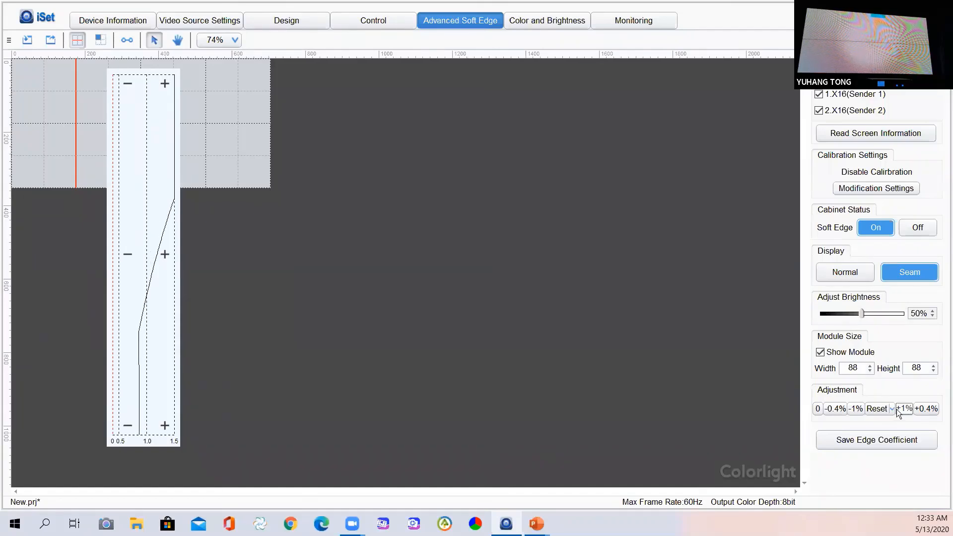
left_click(896, 410)
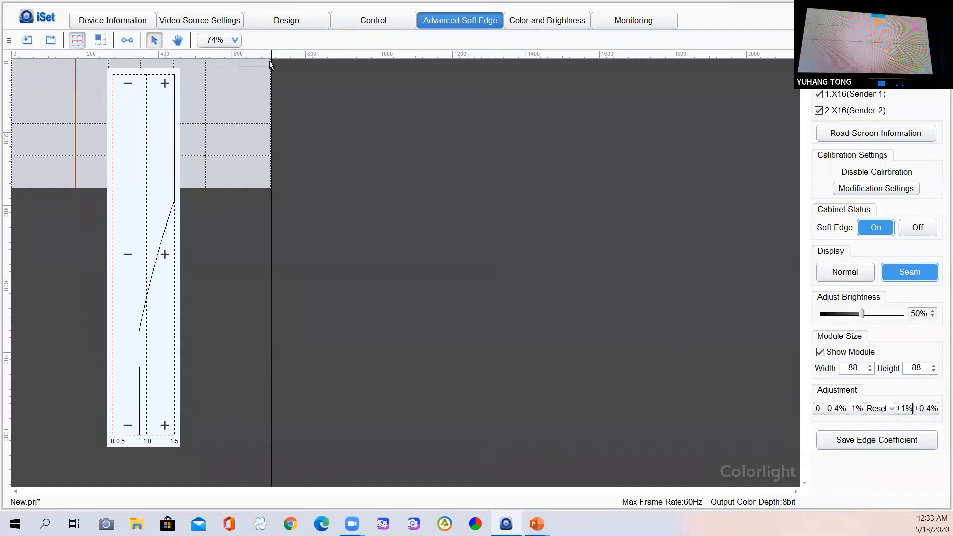
Step: Lower the selected seam's upper-end coefficient in small decrements to about 1.0
left_click(127, 88)
left_click(127, 88)
left_click(127, 89)
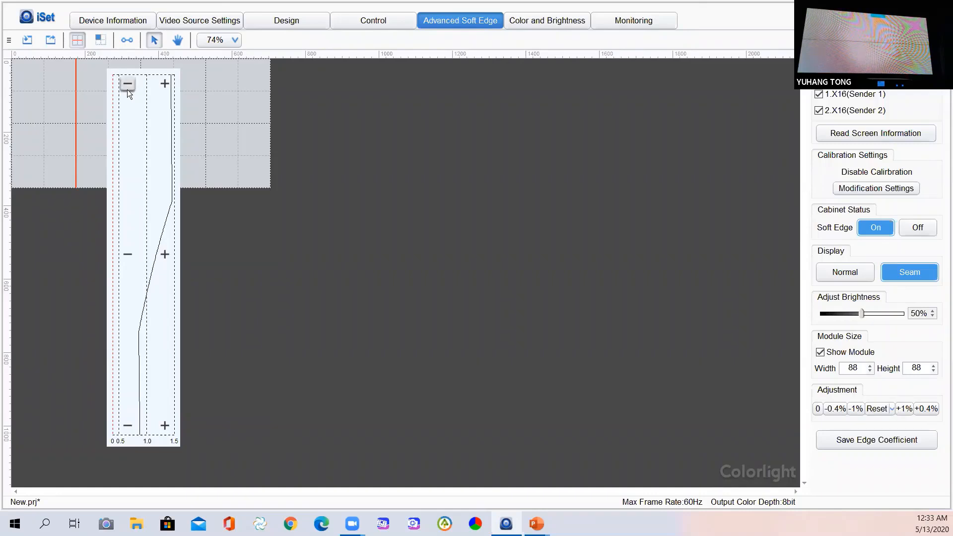
left_click(127, 90)
left_click(127, 89)
left_click(127, 89)
left_click(127, 90)
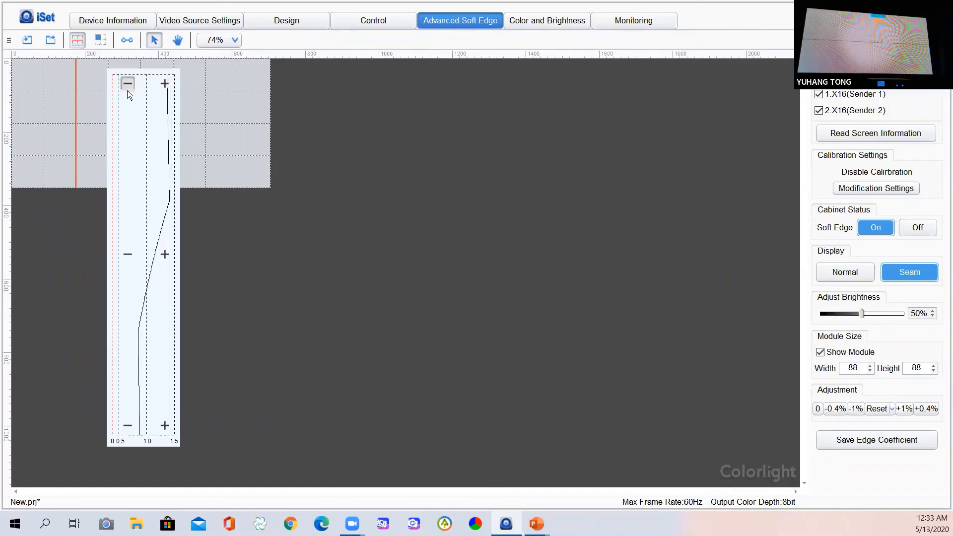
left_click(127, 90)
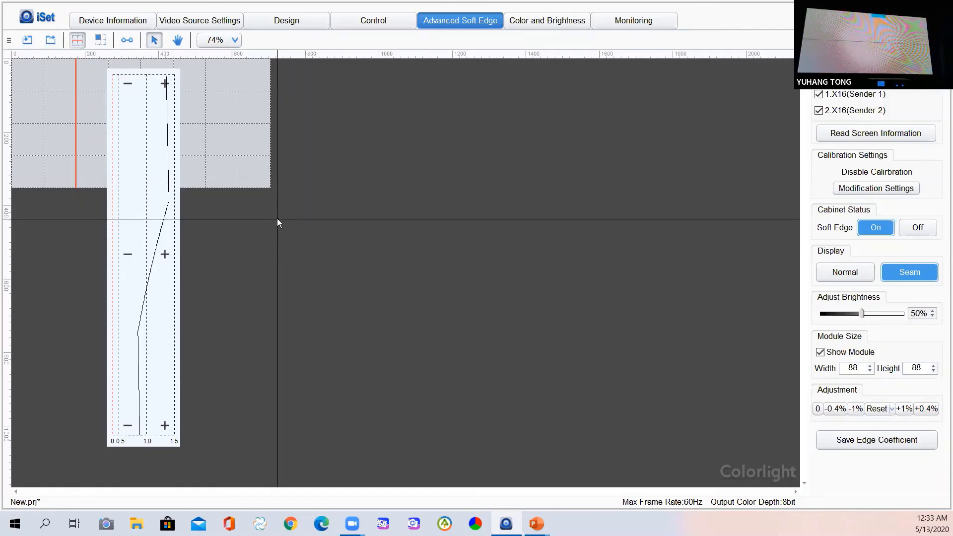
left_click(125, 88)
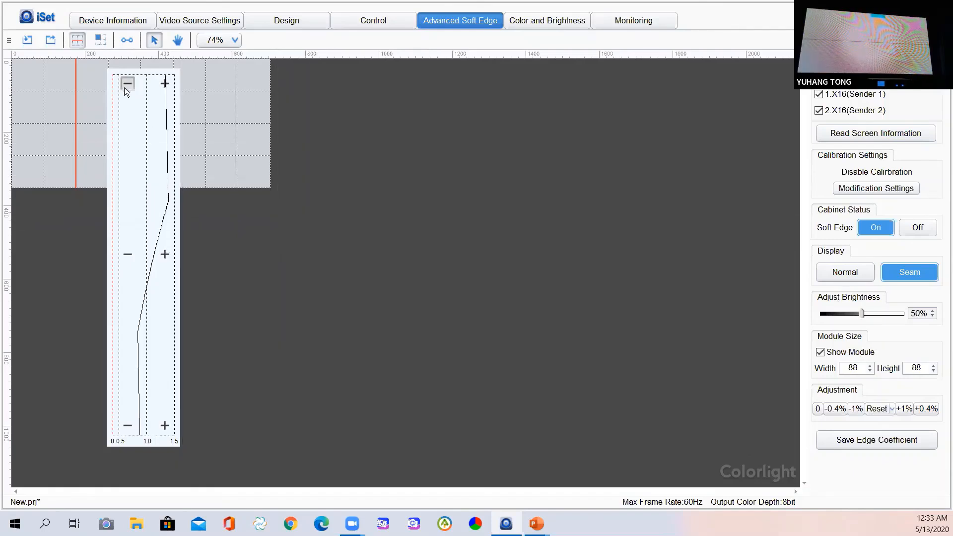
left_click(124, 87)
left_click(124, 88)
left_click(125, 88)
left_click(124, 87)
left_click(124, 87)
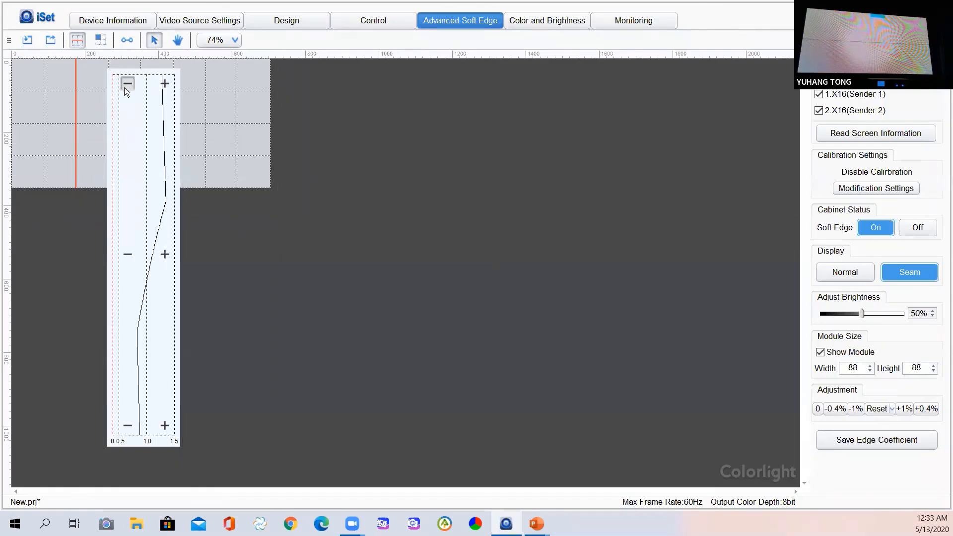
left_click(124, 87)
left_click(125, 86)
left_click(126, 86)
left_click(126, 86)
left_click(127, 87)
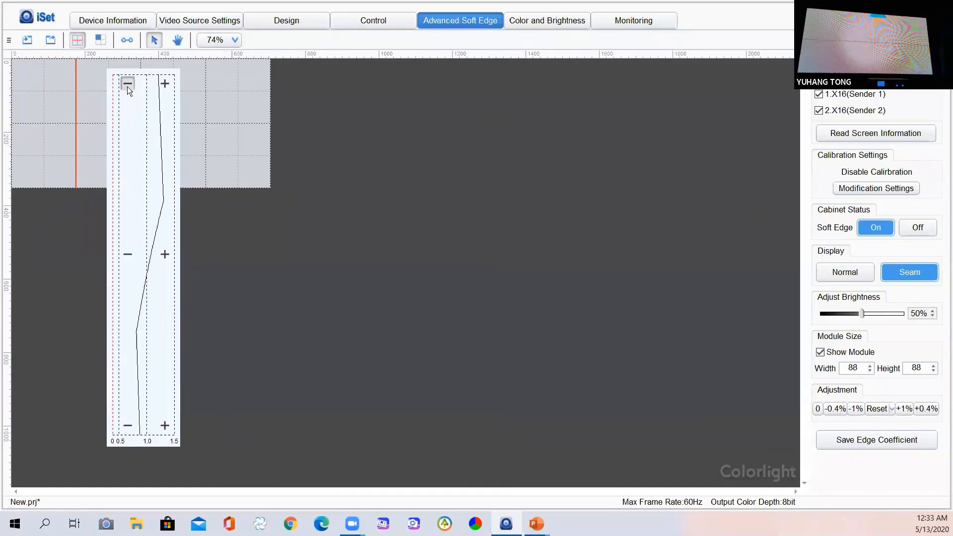
left_click(127, 86)
left_click(128, 86)
left_click(128, 86)
left_click(128, 87)
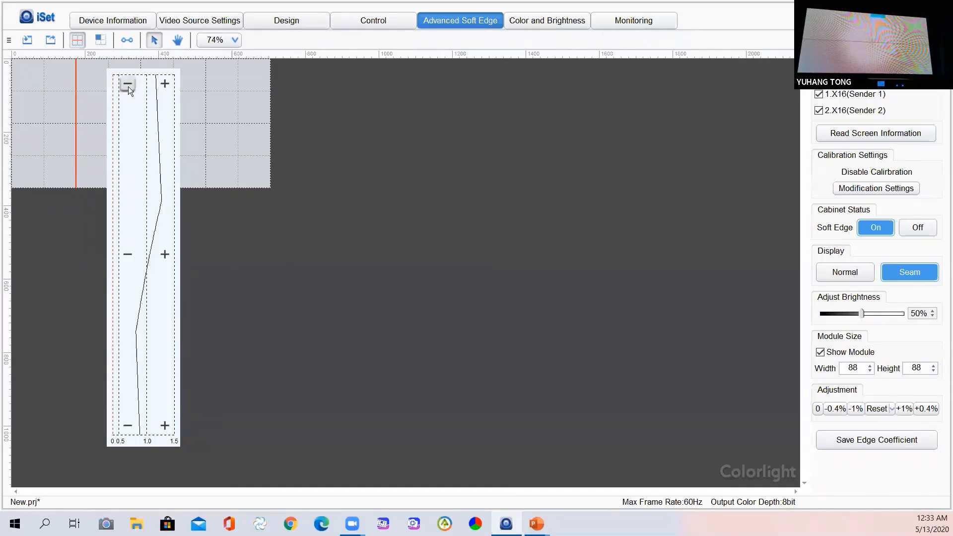
left_click(128, 87)
left_click(128, 86)
left_click(129, 86)
left_click(129, 85)
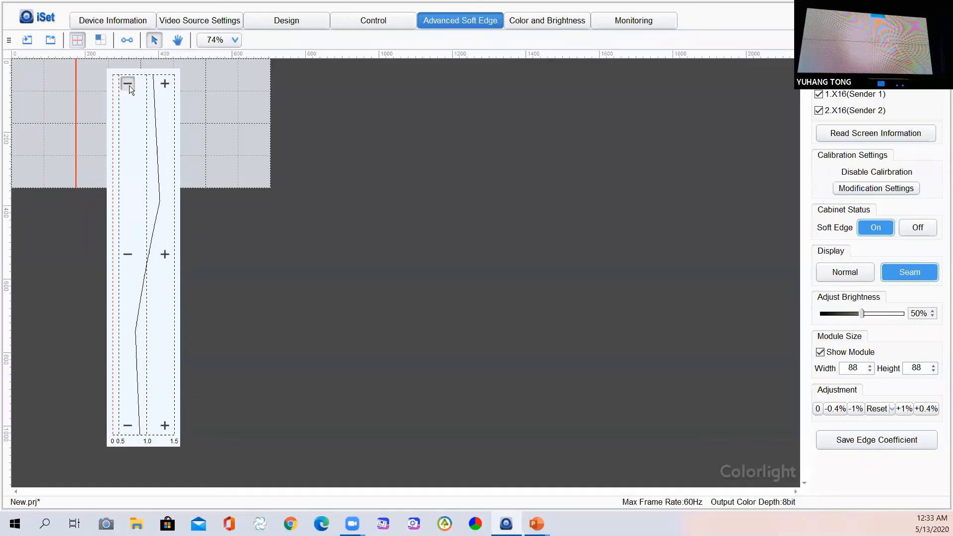
left_click(129, 86)
left_click(129, 86)
left_click(130, 86)
left_click(131, 85)
left_click(131, 85)
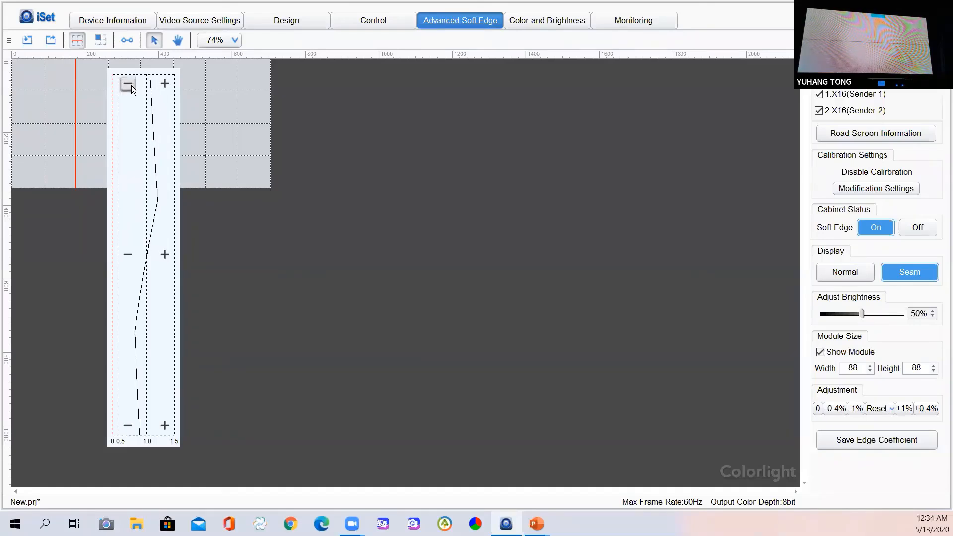
left_click(131, 85)
left_click(131, 86)
left_click(131, 86)
left_click(131, 85)
left_click(131, 85)
left_click(131, 85)
left_click(131, 86)
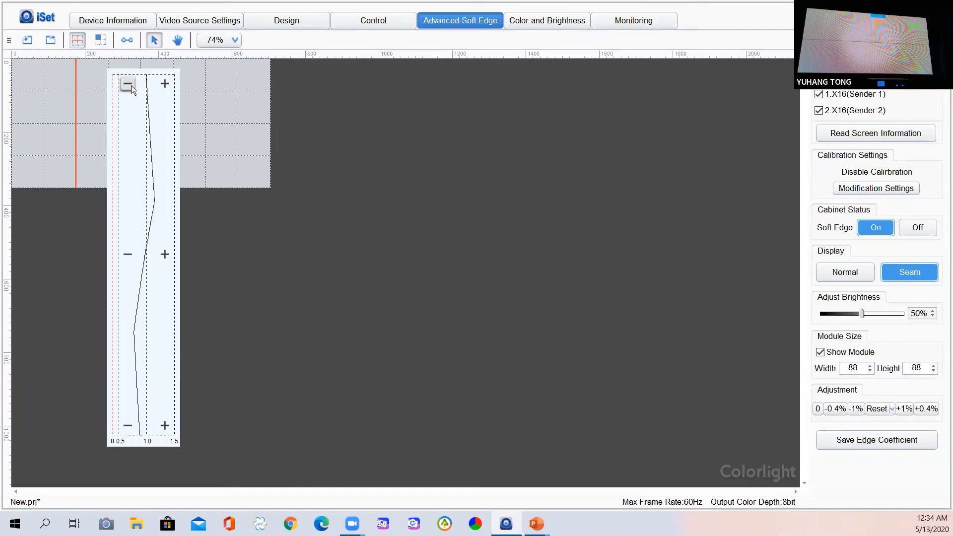
left_click(131, 85)
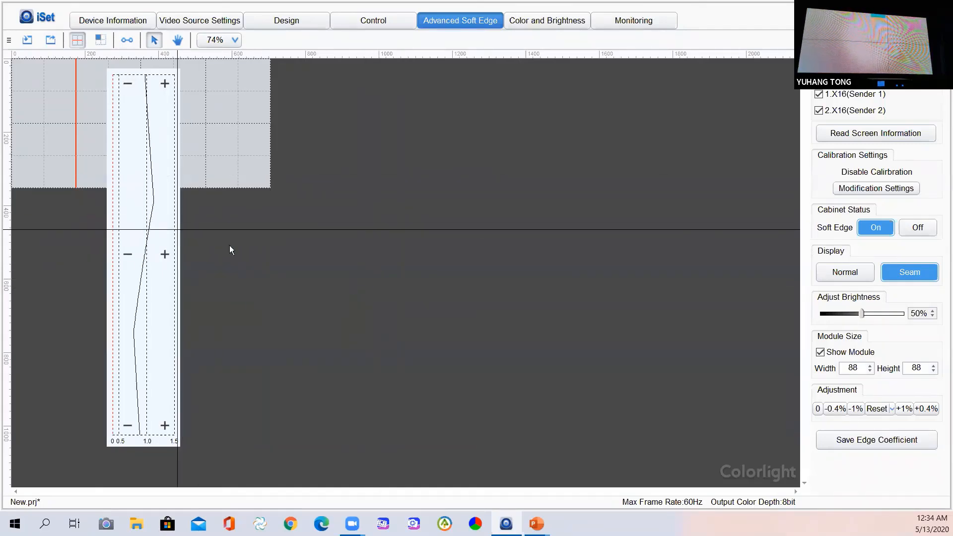
Step: Reset the selected seam and all other seams, confirming the data reset, and save the edge coefficients
left_click(882, 411)
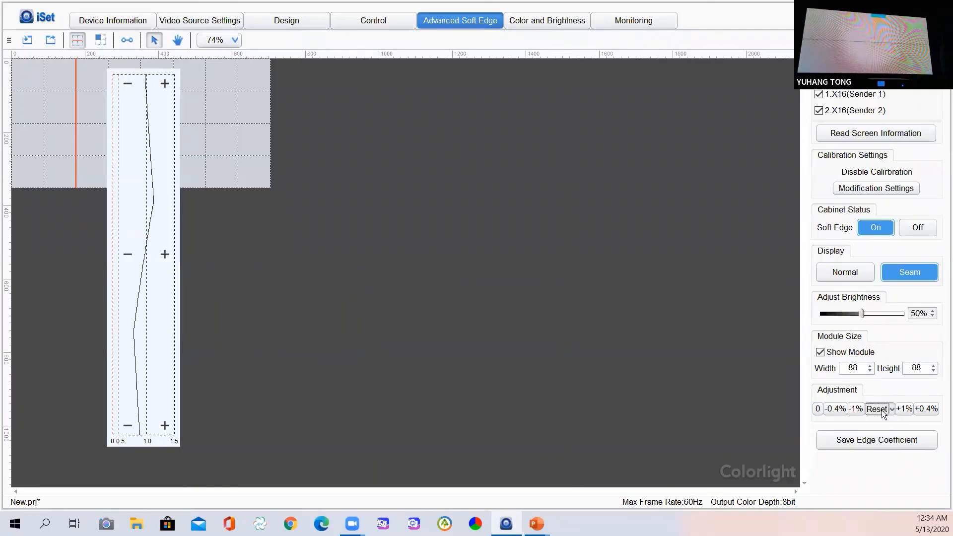
left_click(894, 411)
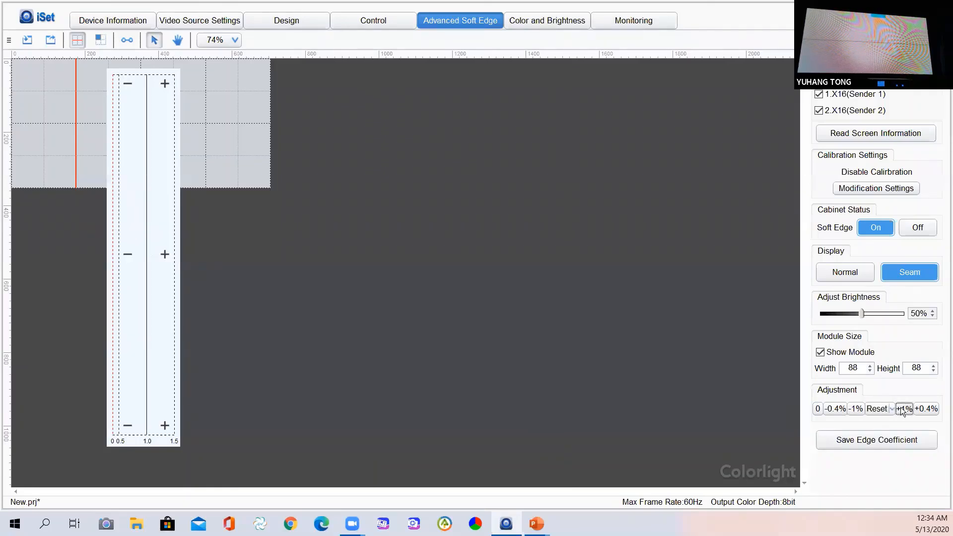
left_click(893, 409)
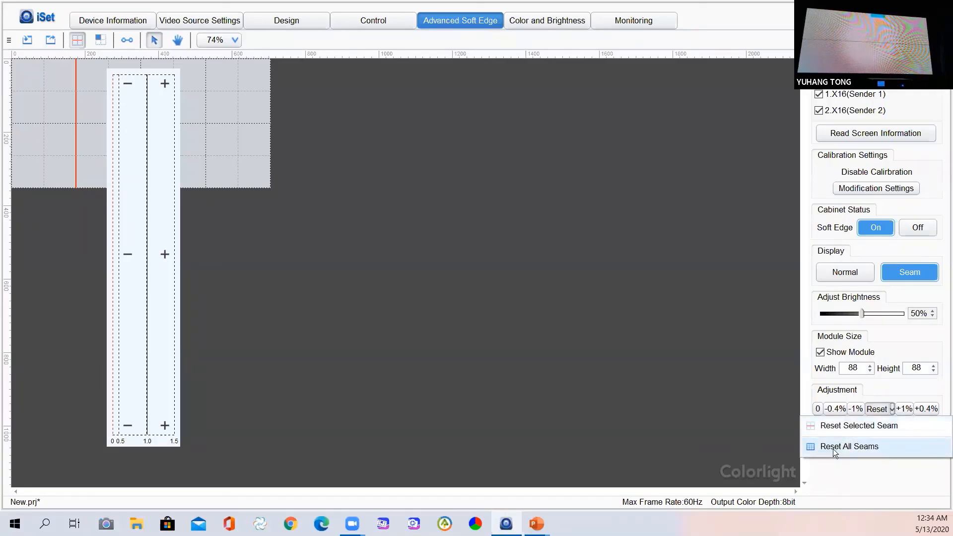
left_click(867, 449)
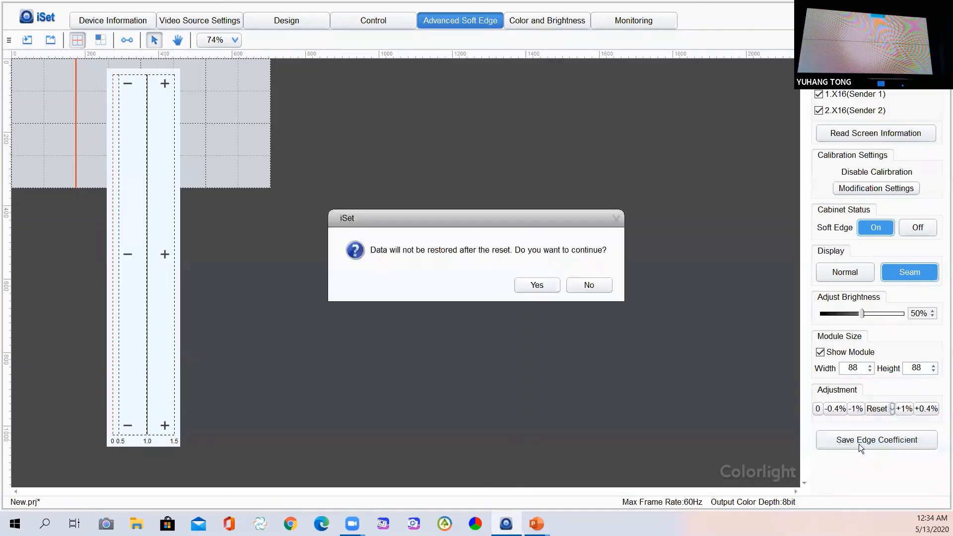
left_click(541, 286)
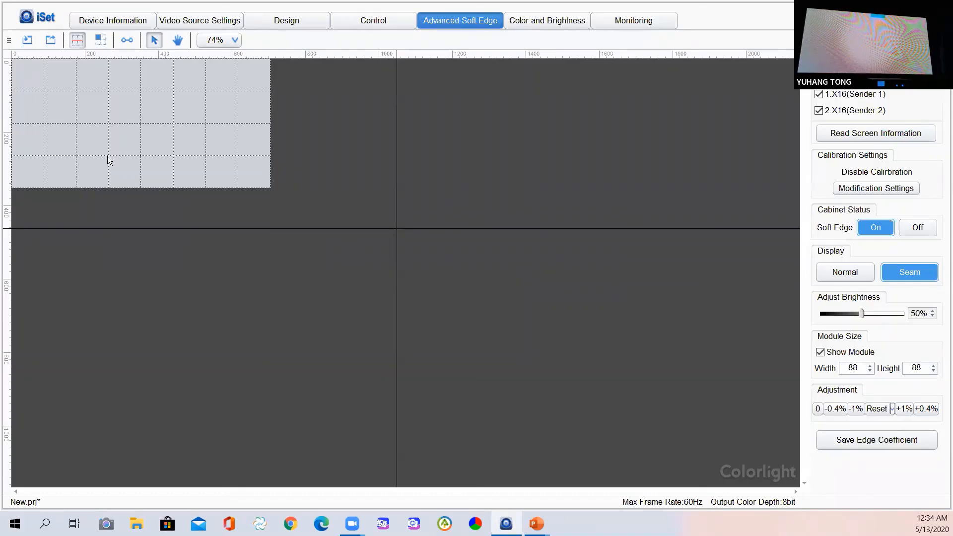
left_click(869, 447)
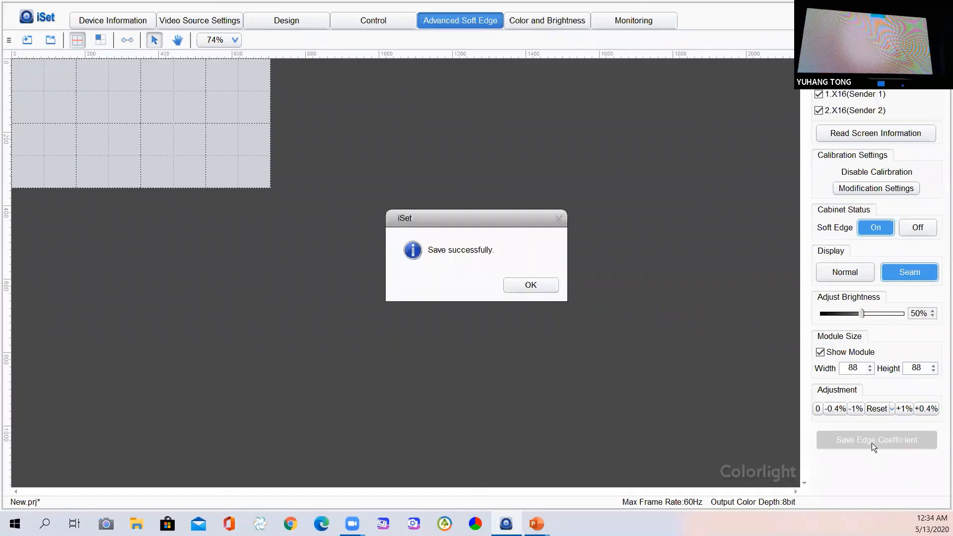
left_click(529, 285)
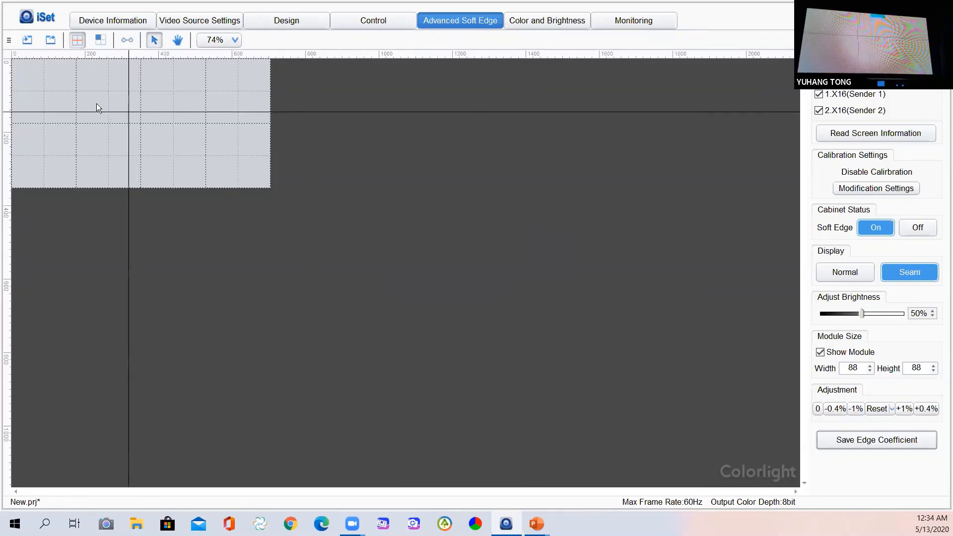
Step: Select the upper part of the vertical seam between the first two cabinet columns and shorten it by moving its lower endpoint up
left_click(78, 81)
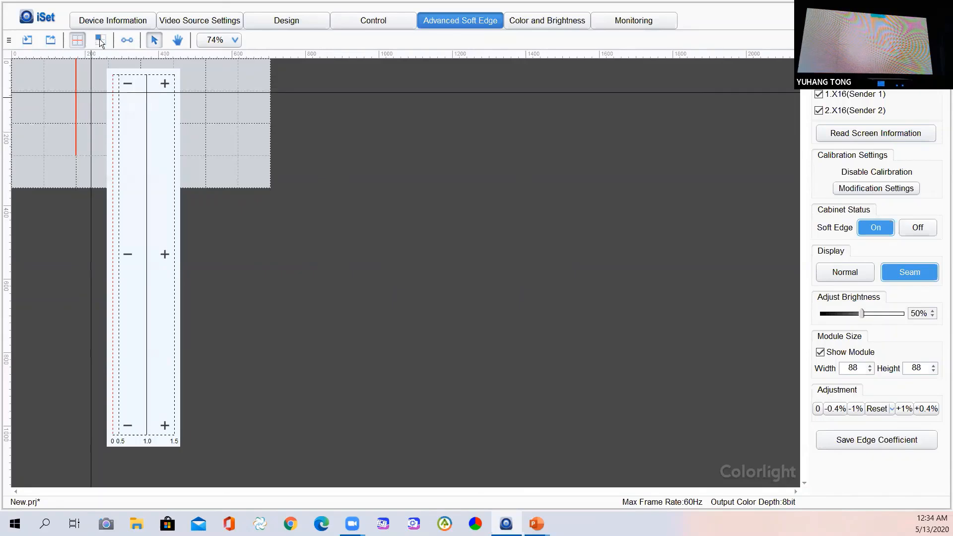
left_click(123, 39)
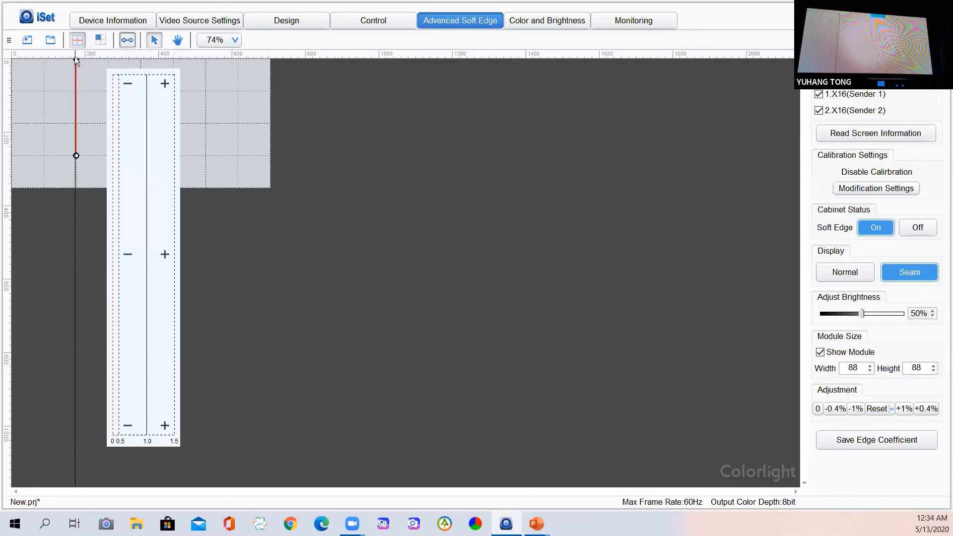
left_click(76, 59)
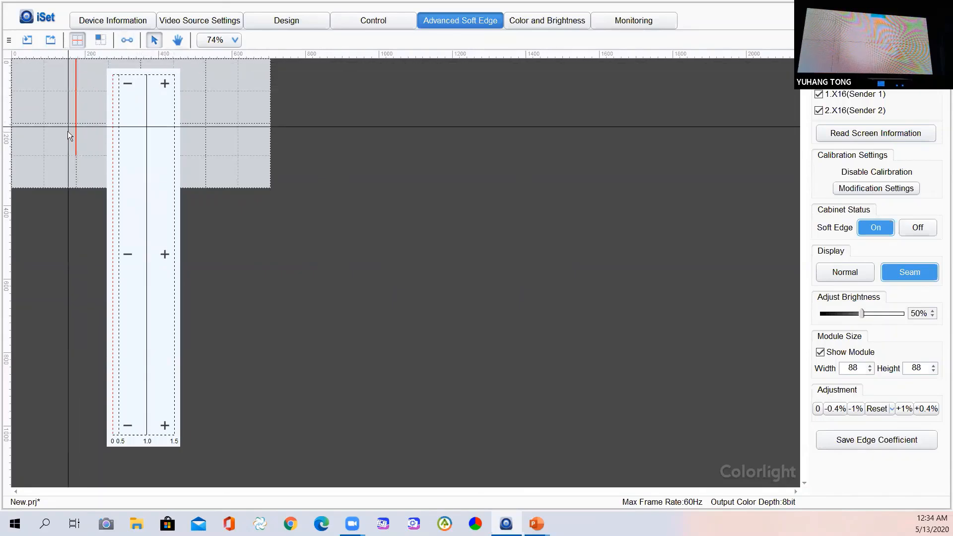
left_click(127, 41)
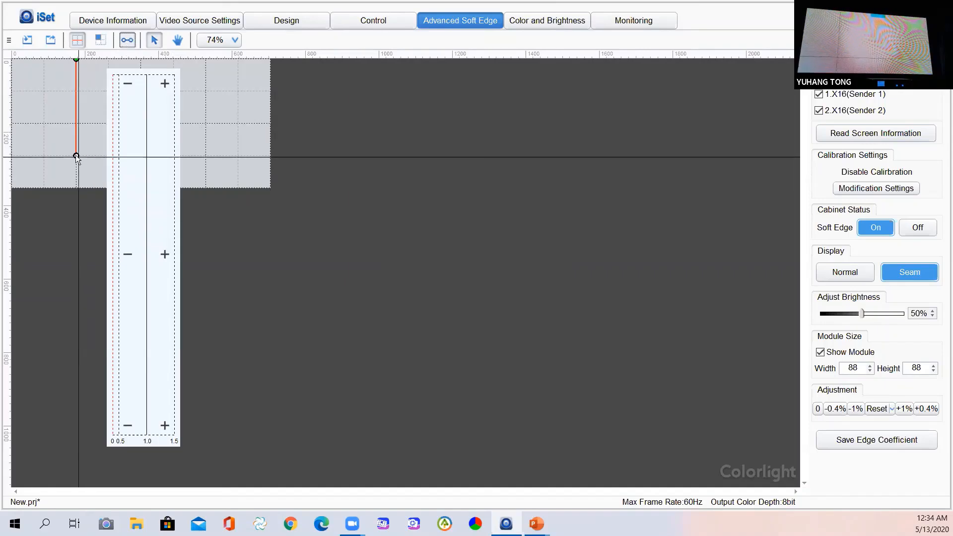
left_click_drag(75, 155, 76, 78)
Step: Switch to cabinet edge adjustment and select the second cabinet in the upper row
left_click(100, 40)
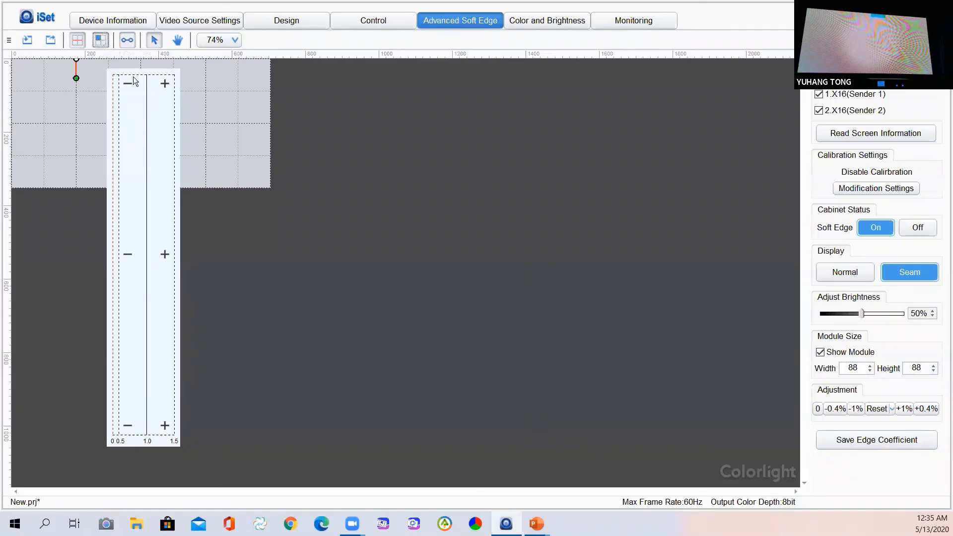
left_click(174, 93)
left_click(119, 94)
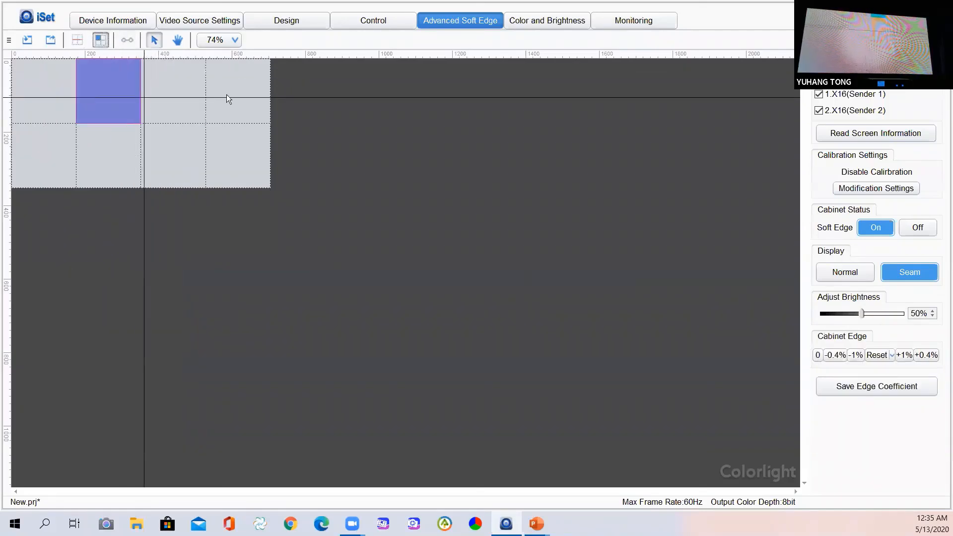
Step: Select individual cabinets across the upper and lower rows one after another, and clear the cabinet selection
left_click(239, 98)
left_click(240, 149)
left_click(178, 151)
left_click(173, 101)
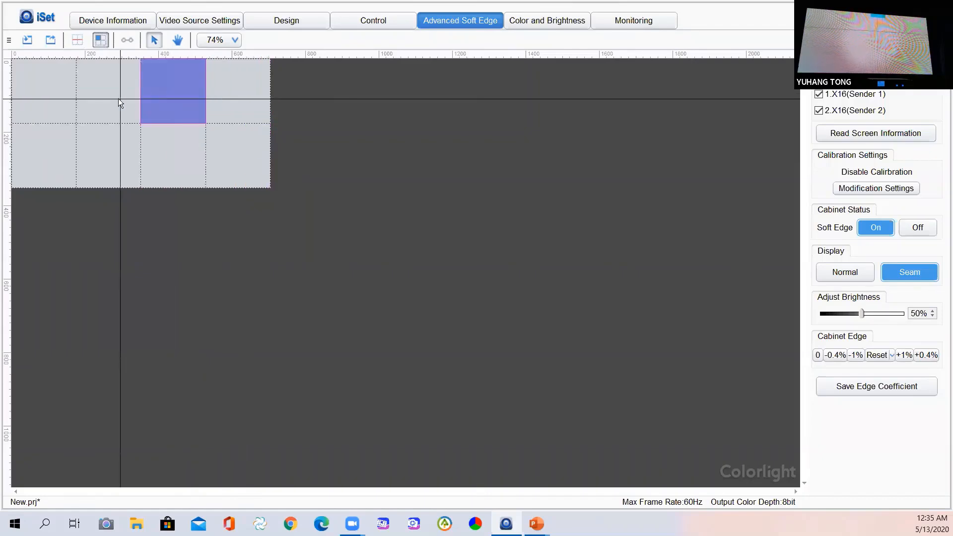
left_click(118, 98)
left_click(112, 164)
left_click(54, 160)
left_click(152, 106)
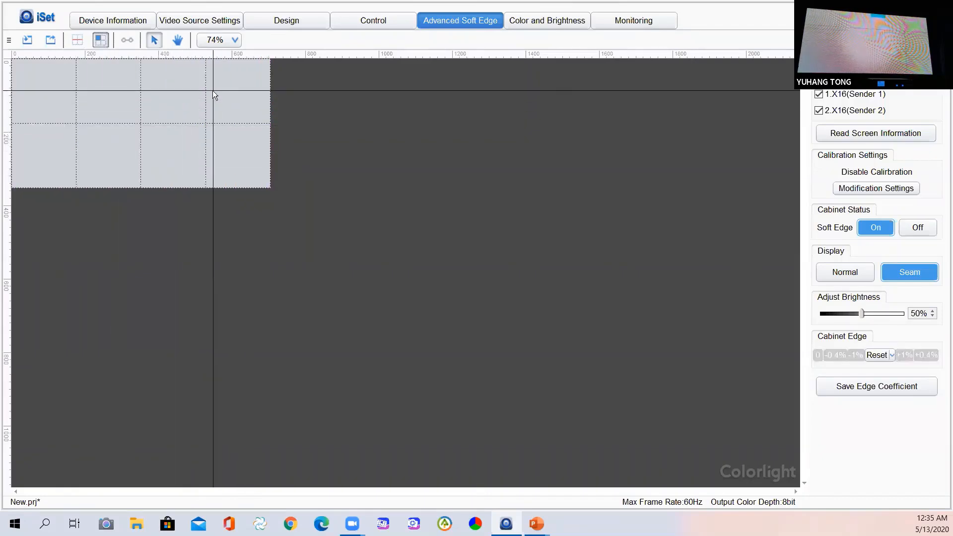
left_click(237, 103)
left_click(355, 144)
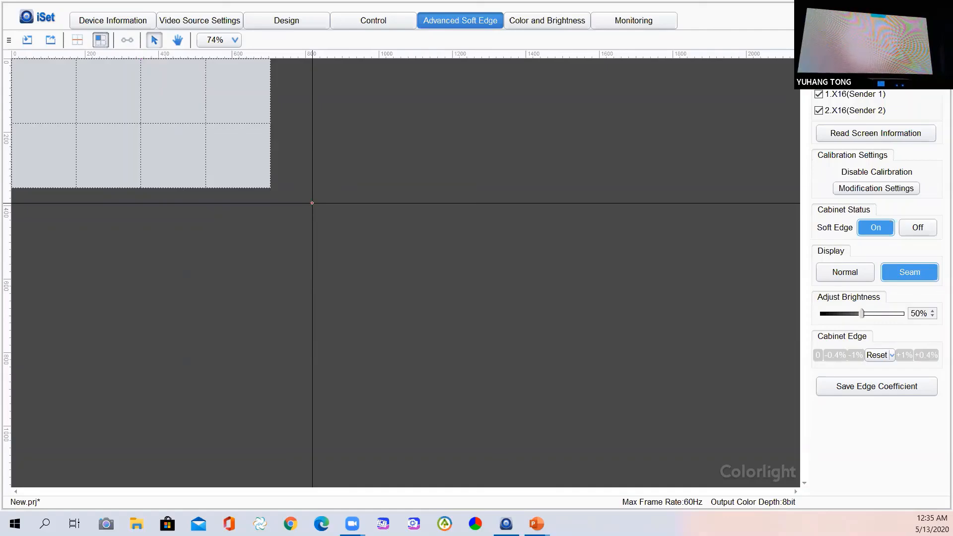
Step: Switch to the PowerPoint slideshow and advance through the After Soft Edge (Seam Correction) slide to the Q&A slide
key("alt+Tab")
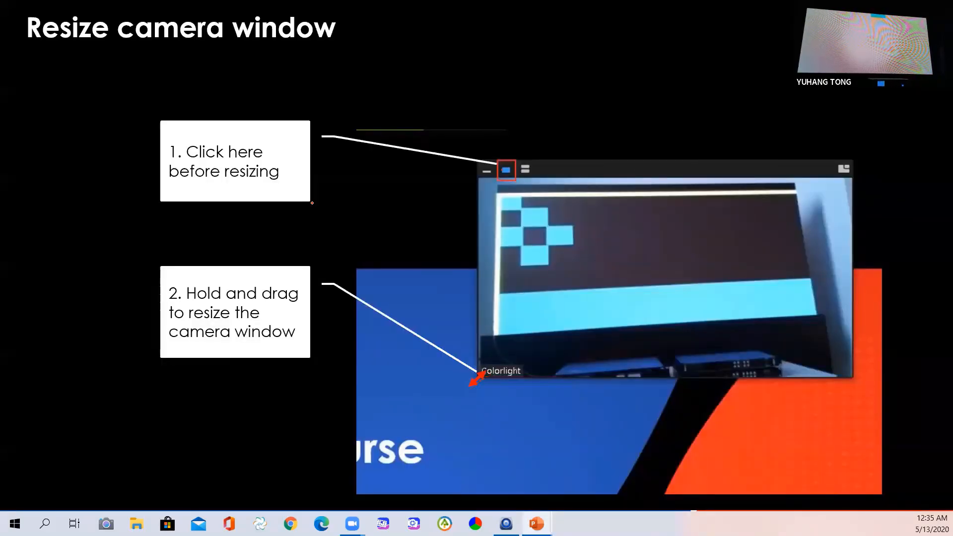
key("Right")
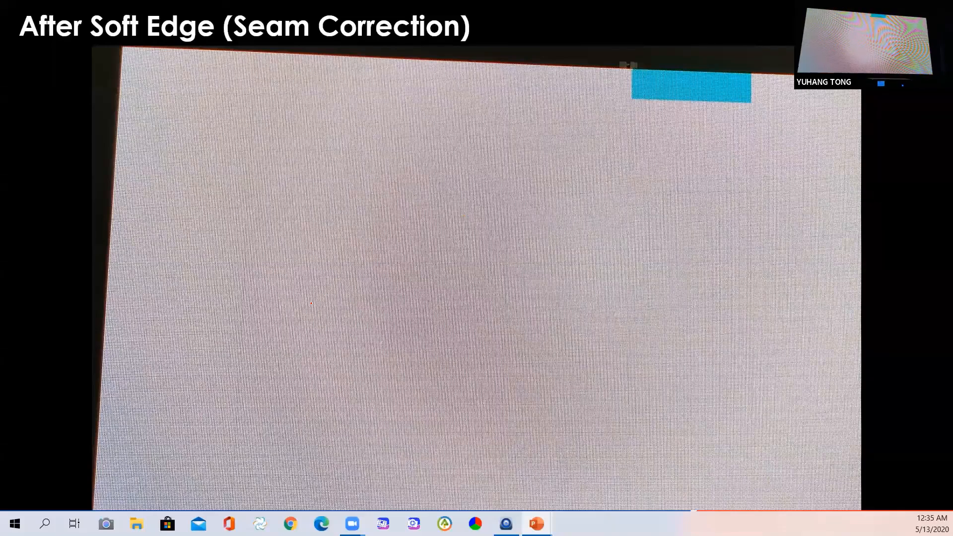
key("Right")
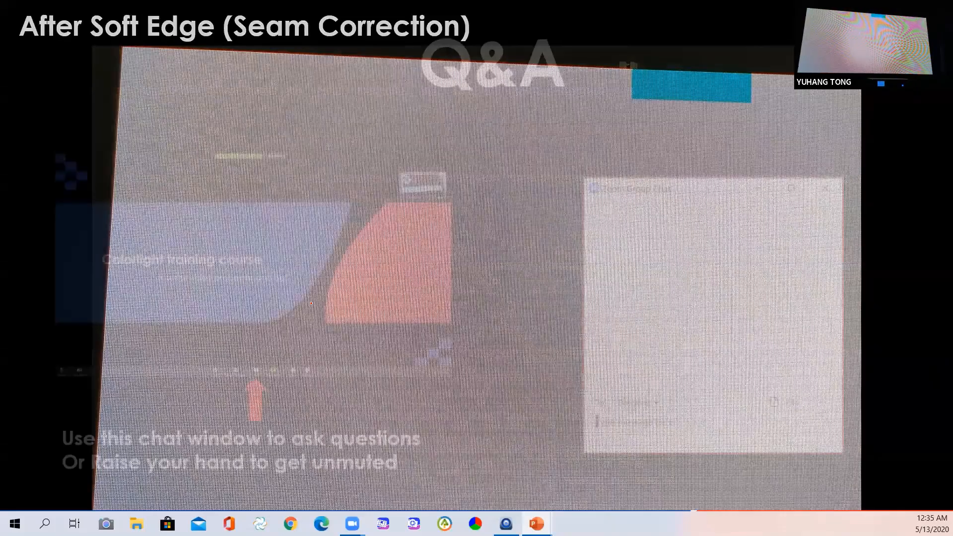